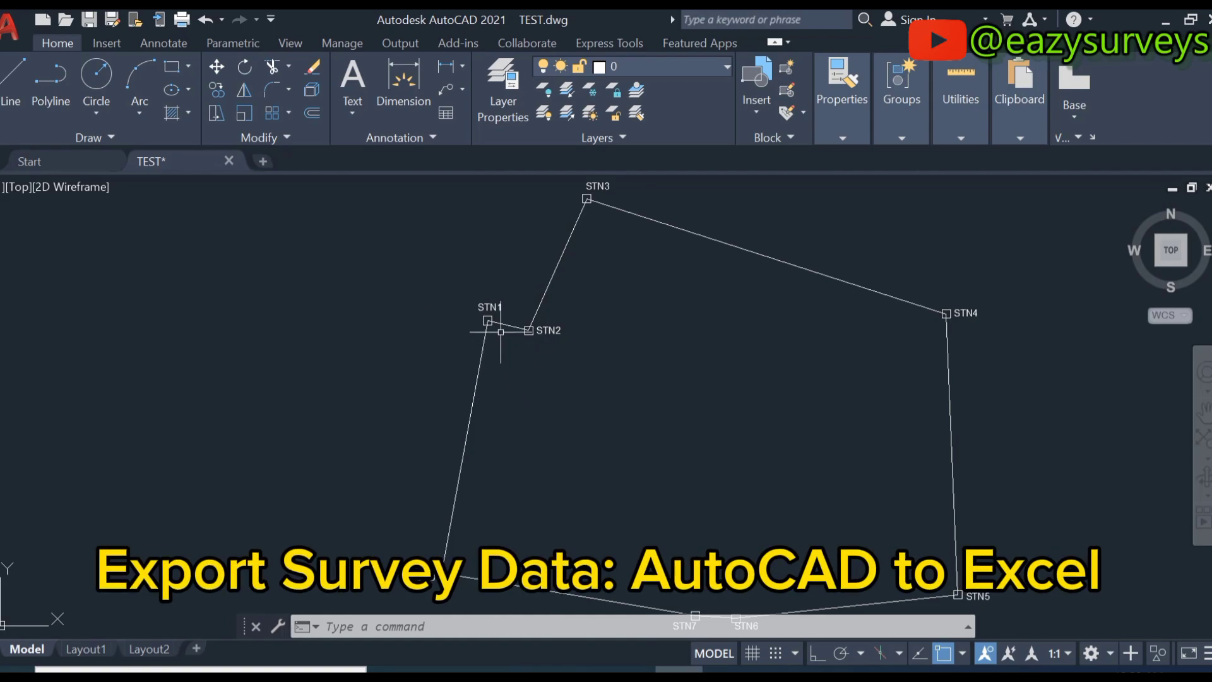
scroll(506, 328, up, 2)
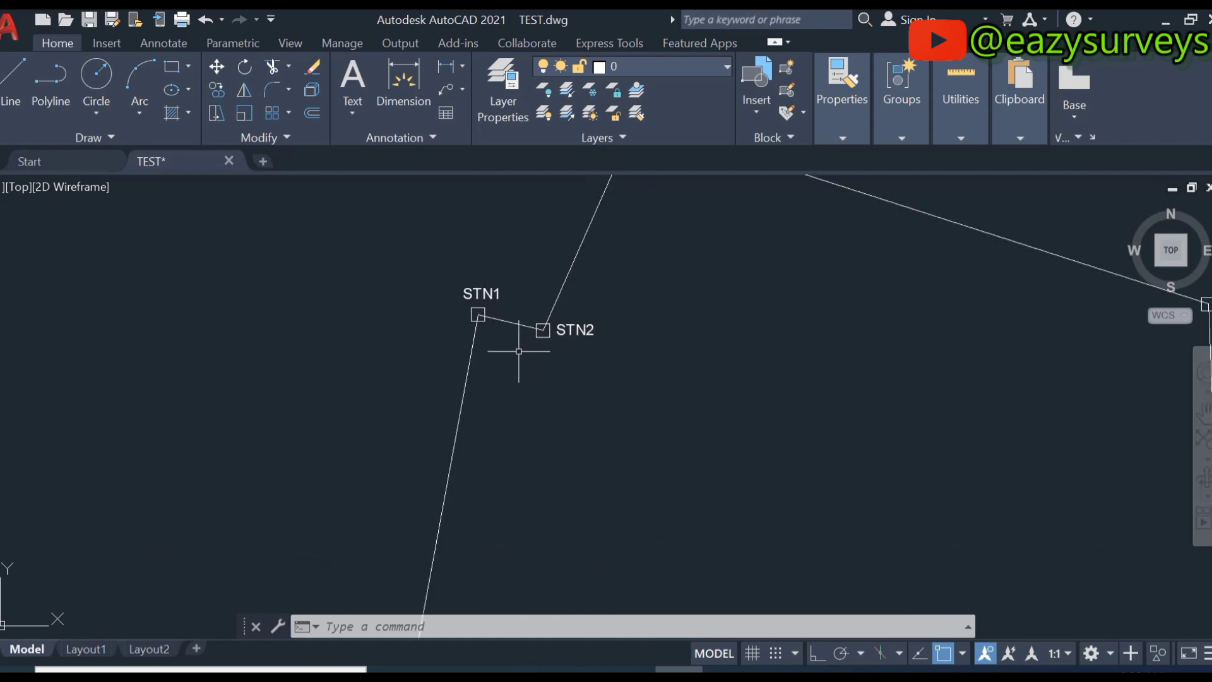
scroll(514, 352, down, 3)
scroll(515, 348, up, 3)
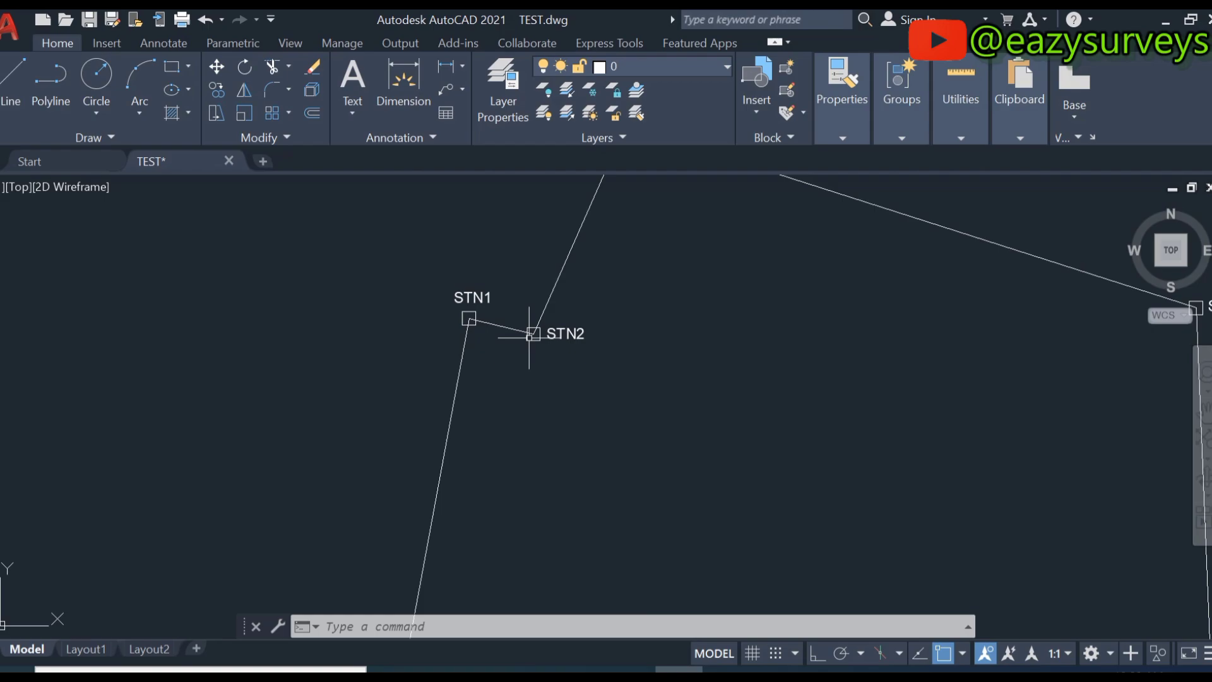
scroll(530, 341, down, 4)
scroll(556, 313, up, 2)
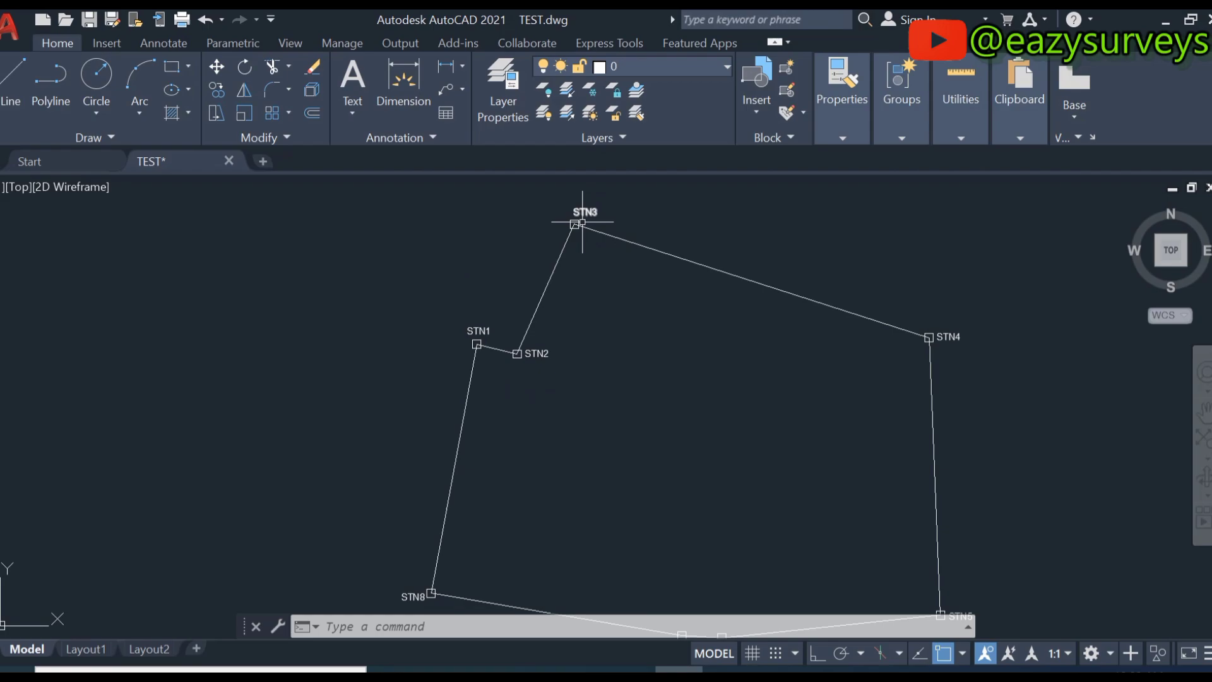
Select all station text labels similar to STN1 and erase them from the drawing
scroll(547, 256, up, 2)
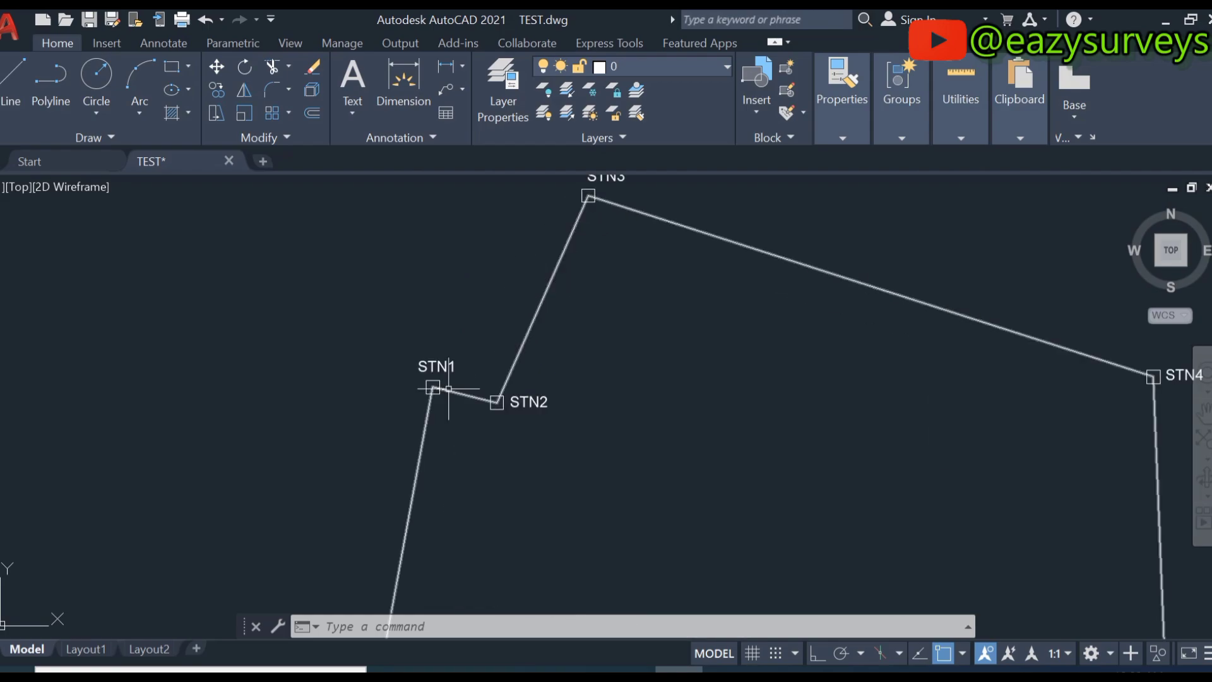
click(435, 368)
right_click(448, 366)
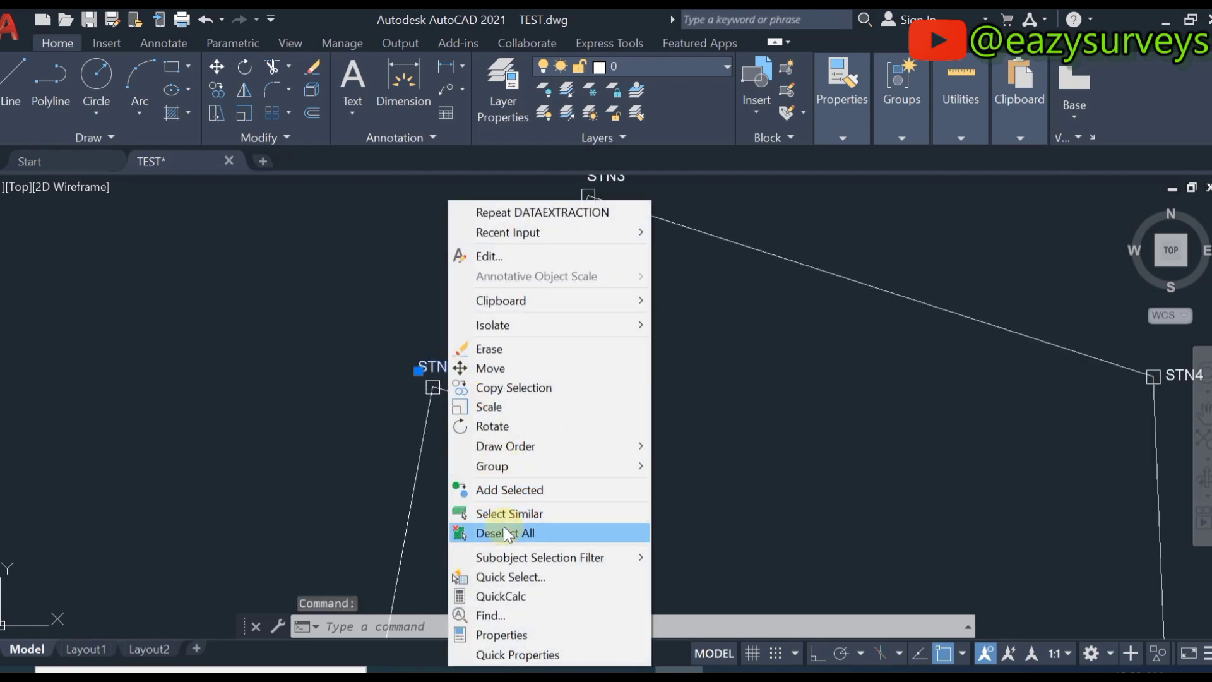
click(512, 522)
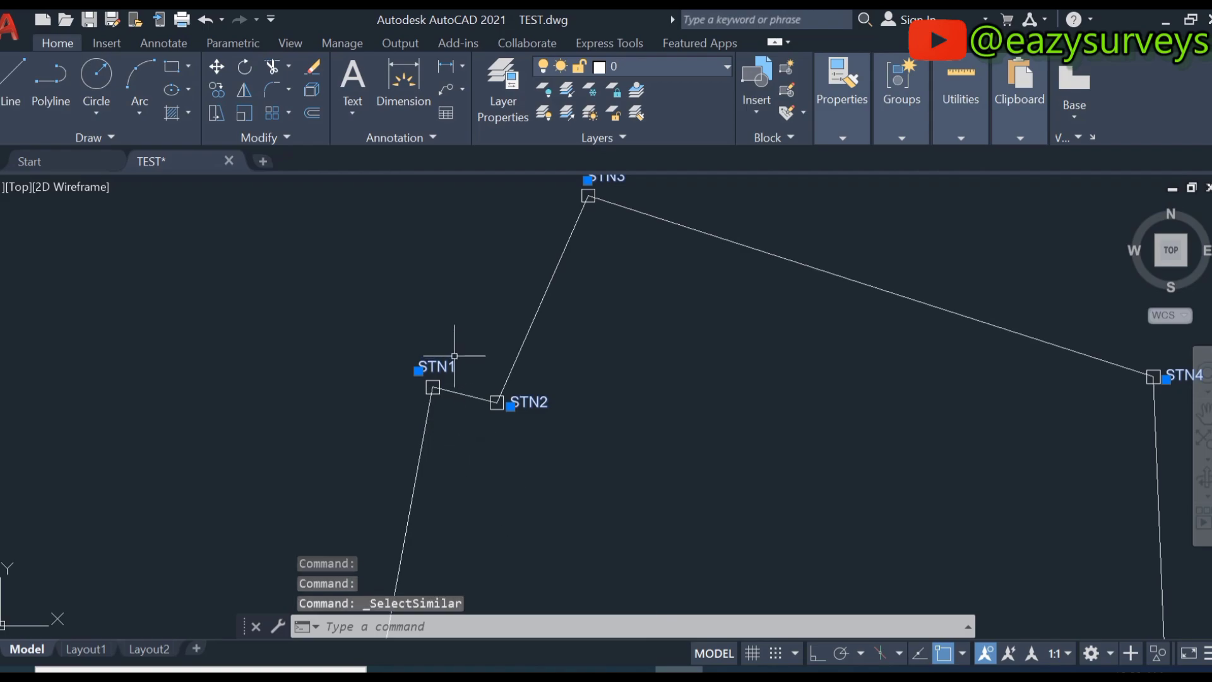
key(Delete)
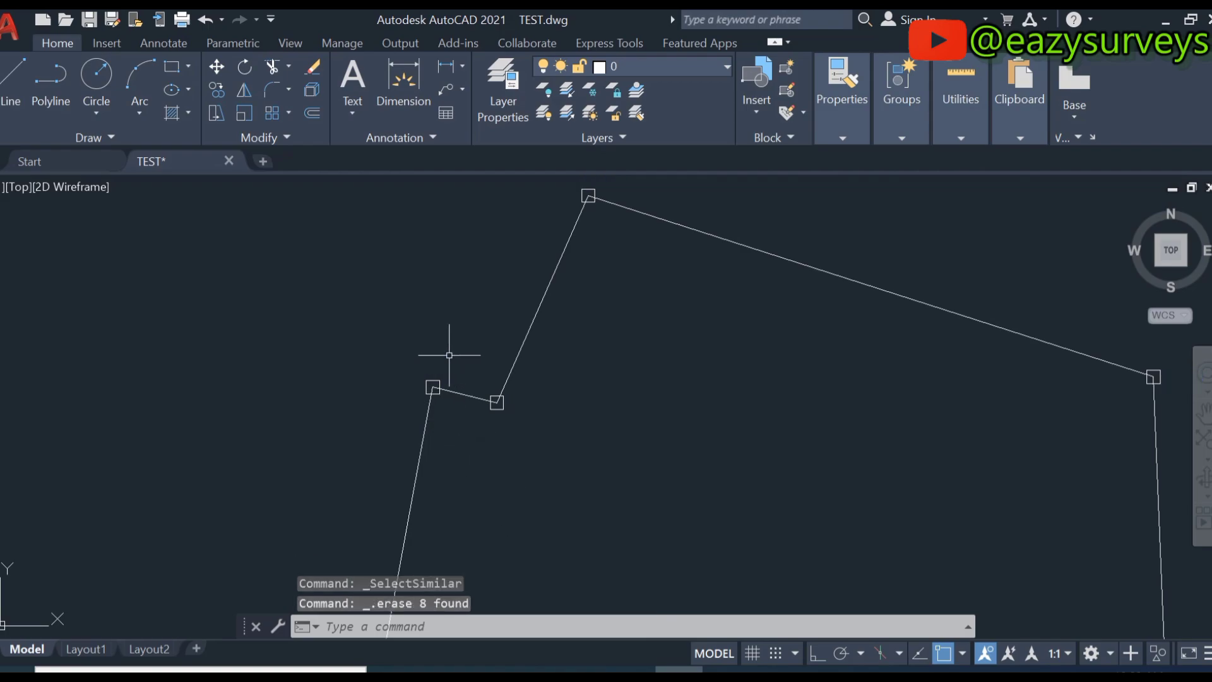
Erase the traverse polyline connecting the stations, leaving only the point objects
click(534, 317)
right_click(533, 317)
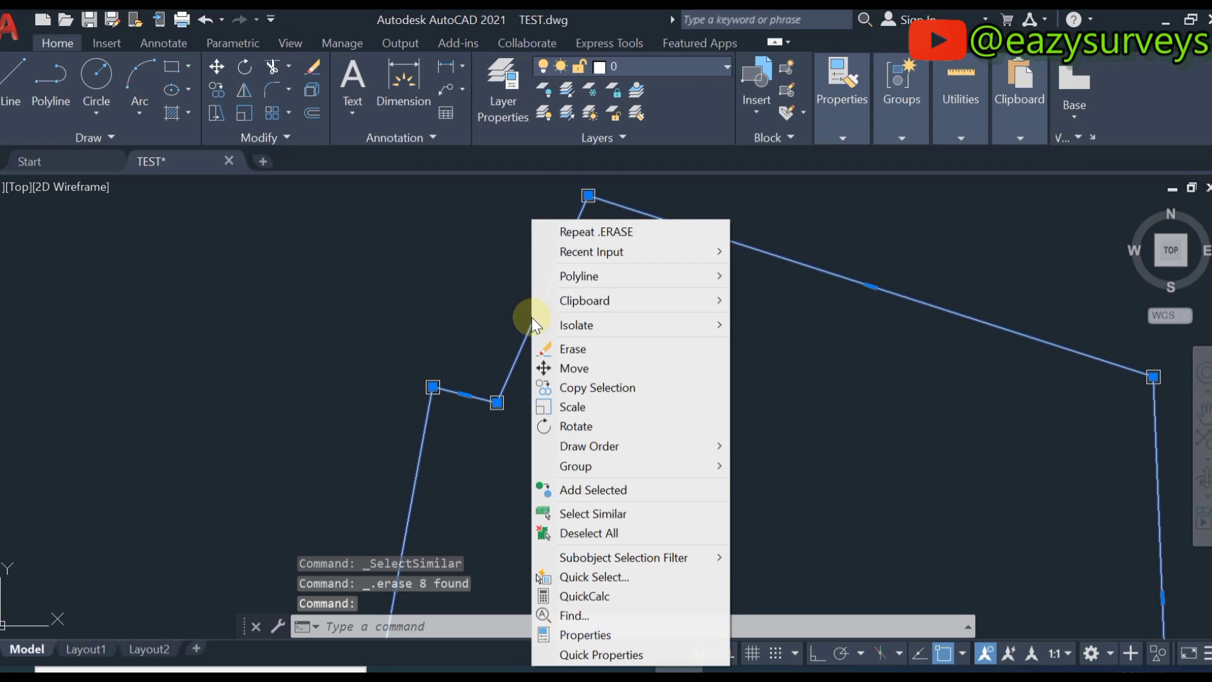
click(571, 353)
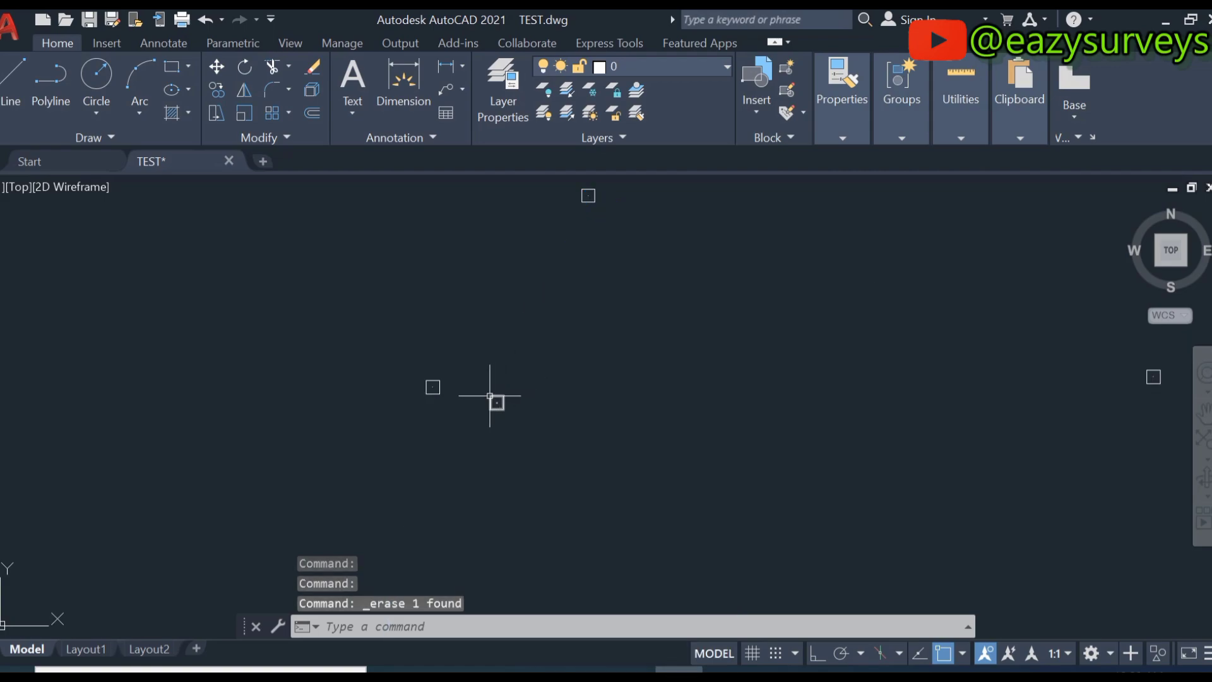
Set the point size to 10 absolute units in the point style, keeping the square-with-dot symbol
scroll(480, 397, up, 4)
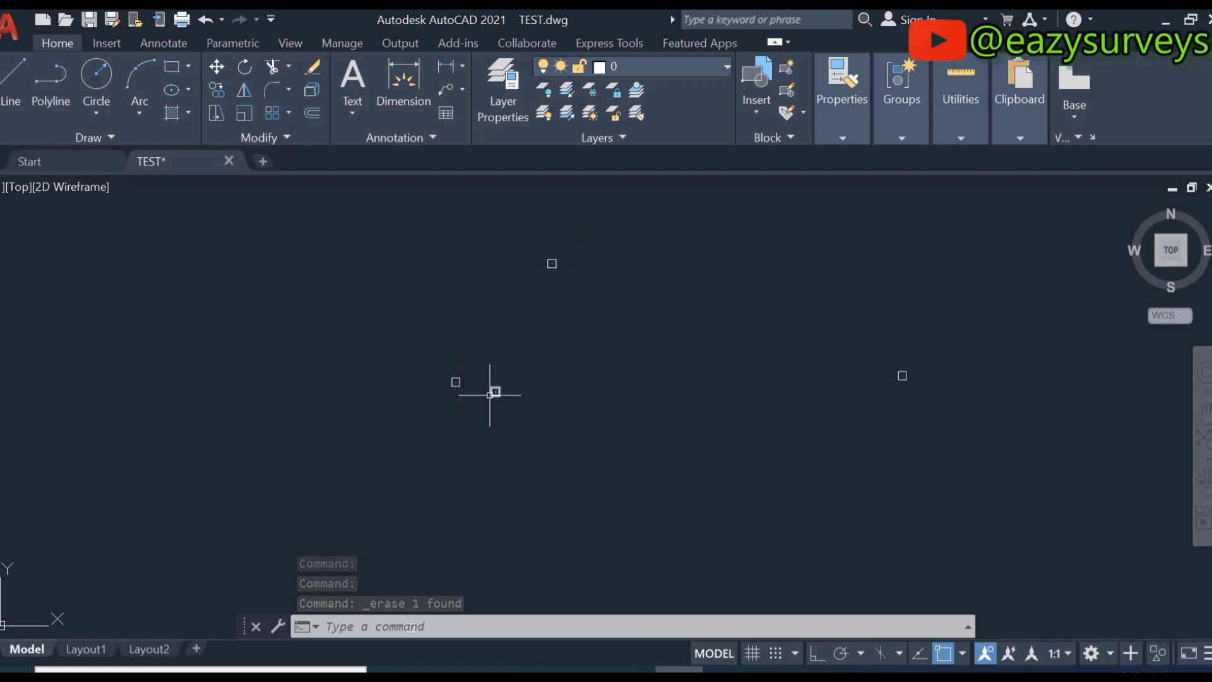
mouse_move(490, 394)
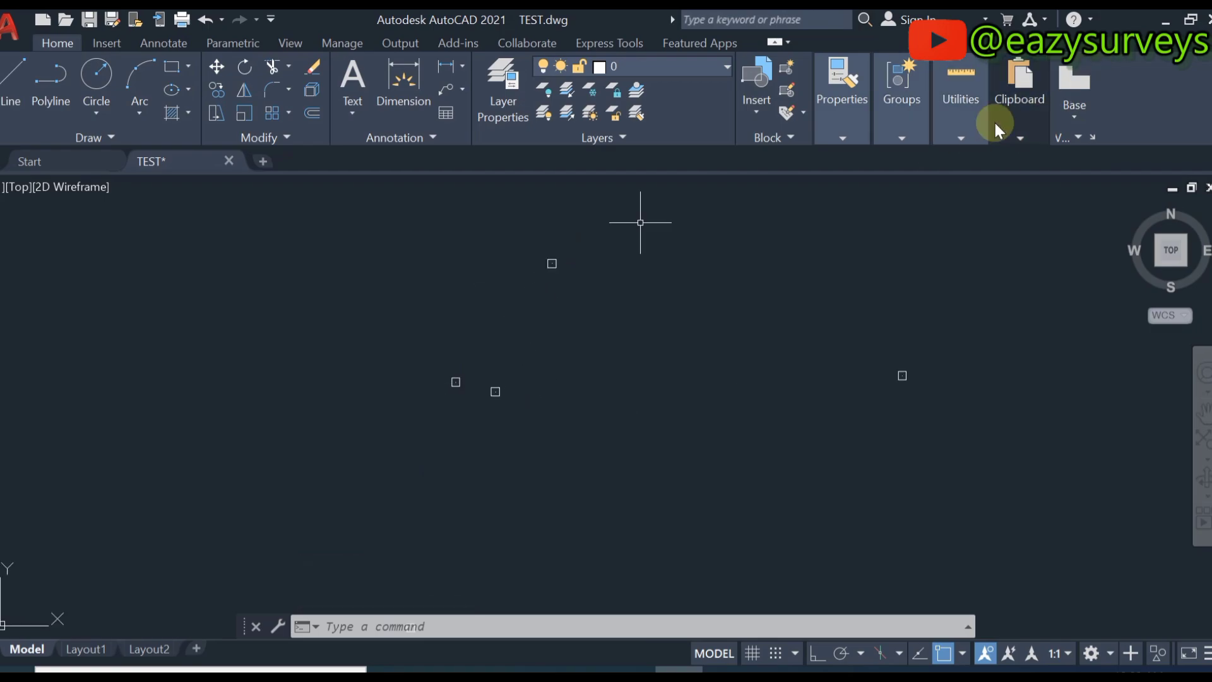
click(956, 129)
click(972, 255)
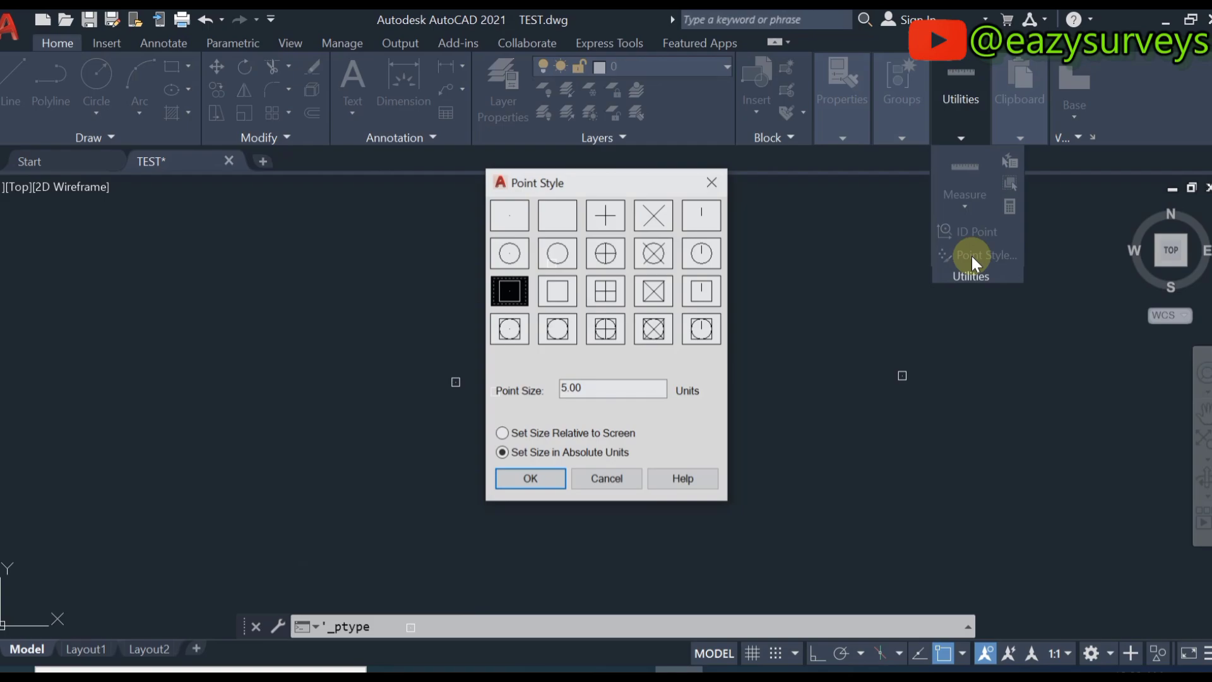
double_click(575, 388)
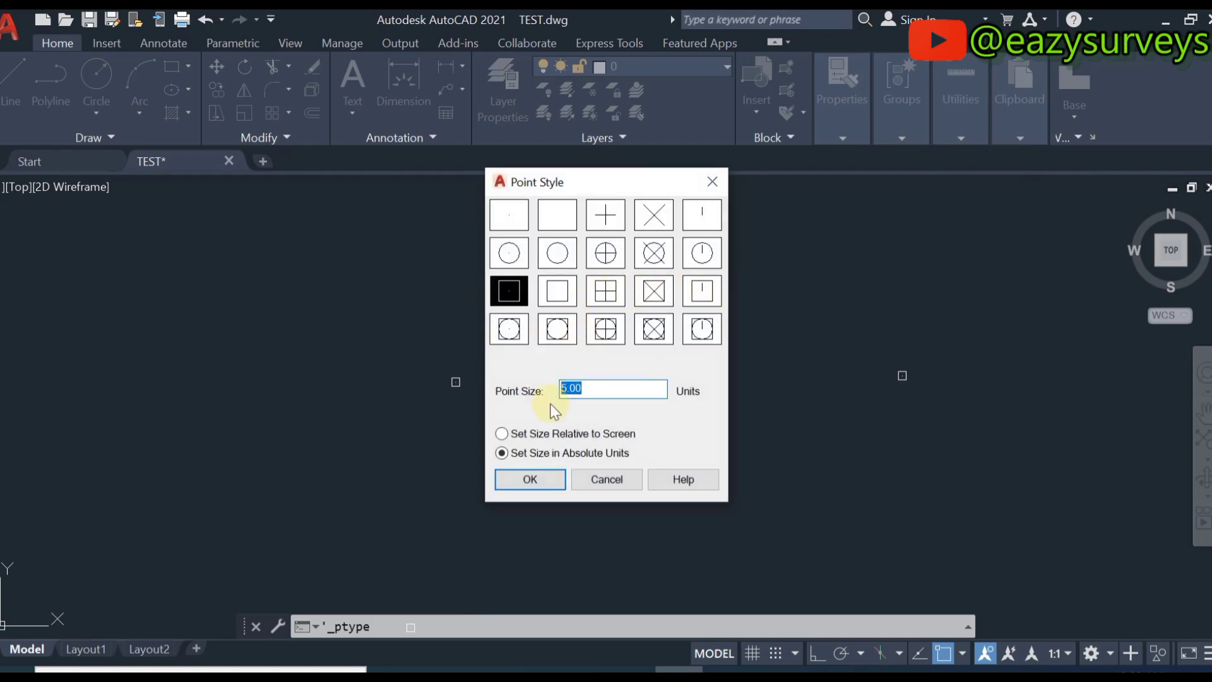
text(10)
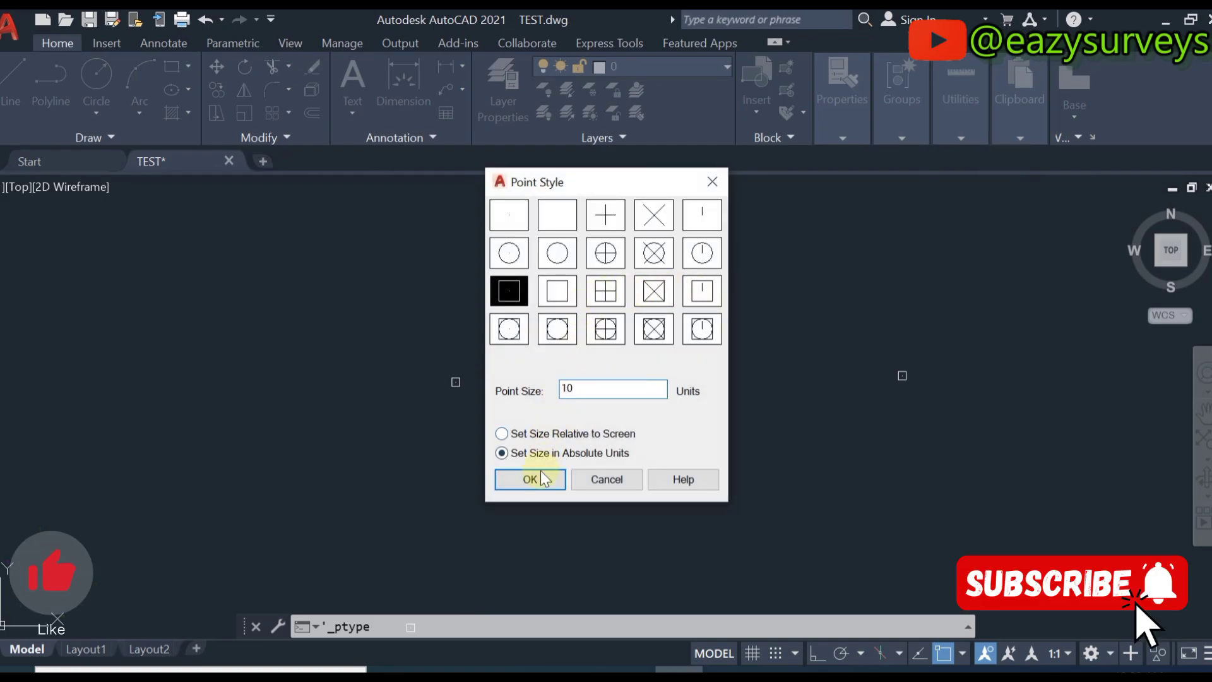
click(535, 479)
scroll(540, 379, down, 2)
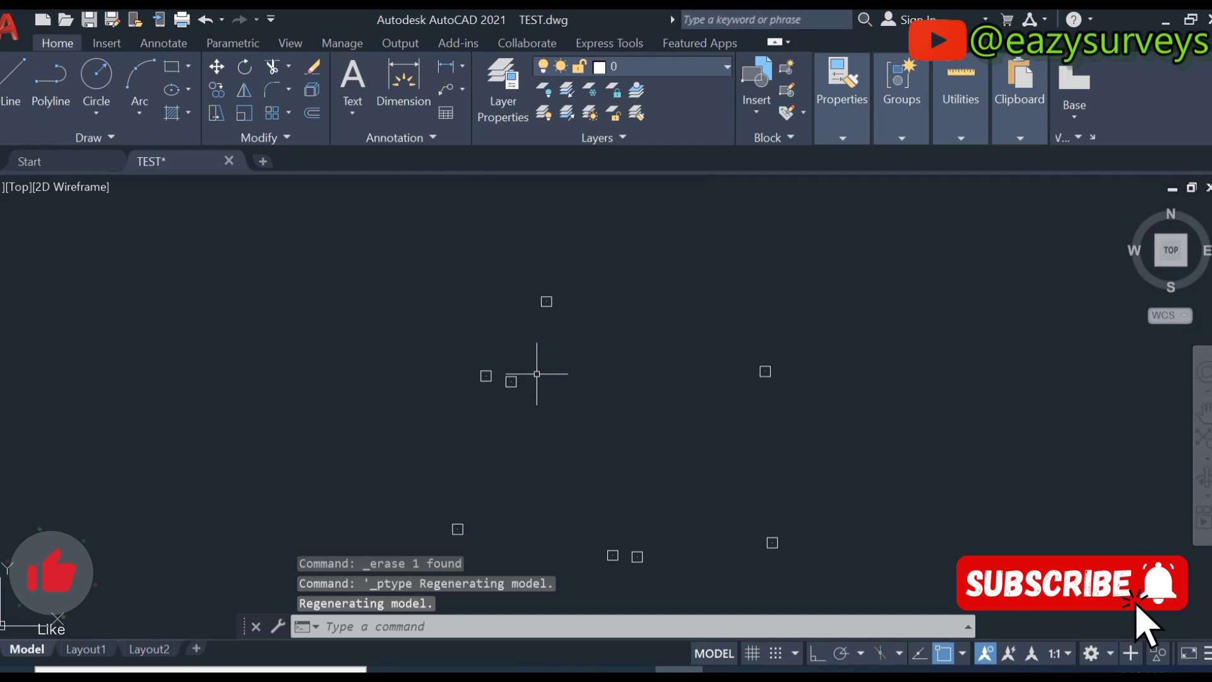
scroll(550, 391, down, 2)
scroll(555, 407, up, 4)
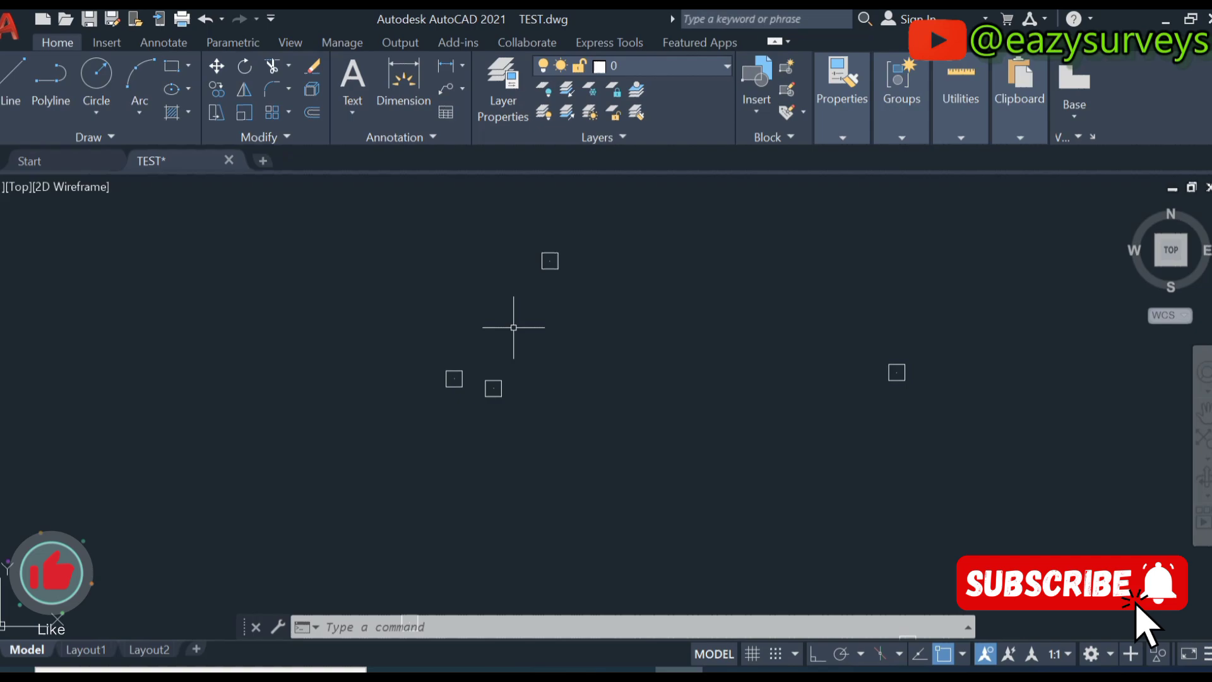
Run DATAEXTRACTION to create a new data extraction and save it as YOUTUBEE in the YOUTUBE folder
click(414, 631)
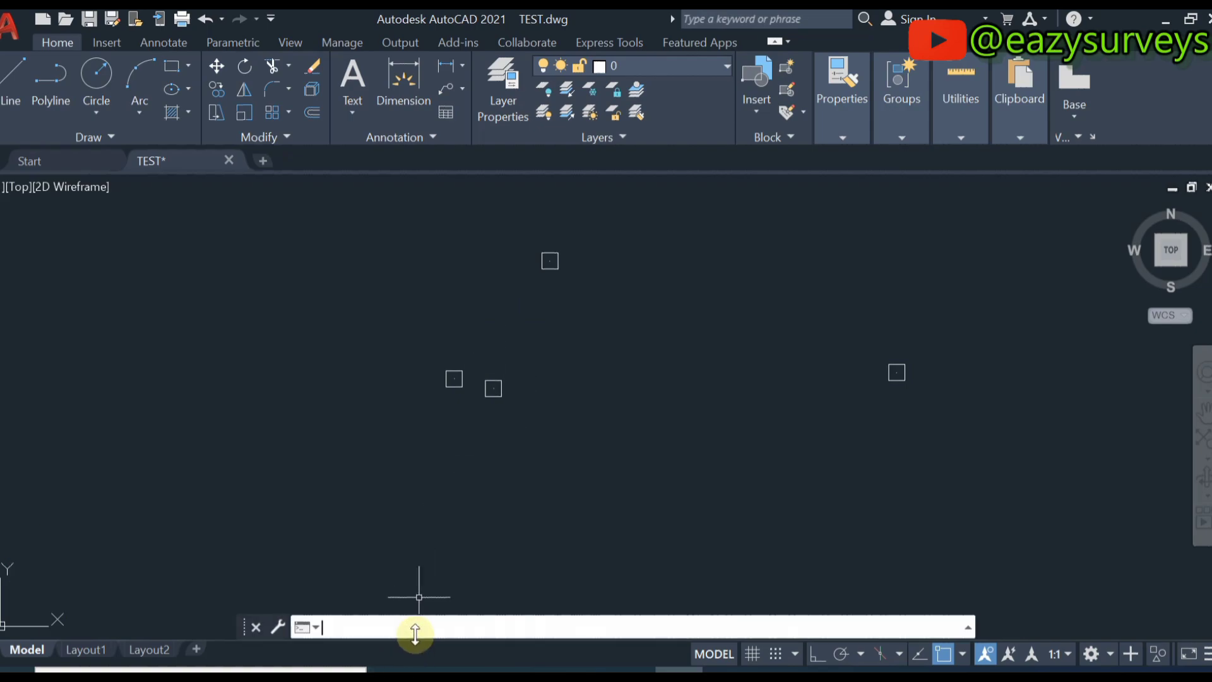
text(DATAE)
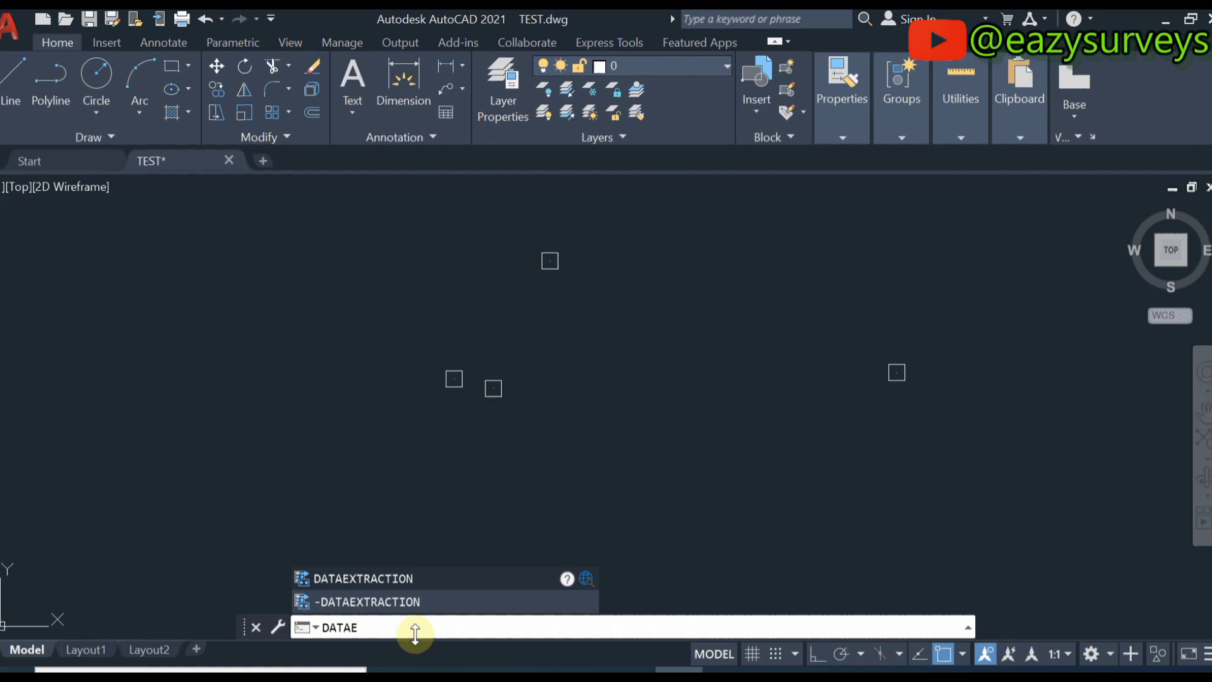
click(415, 572)
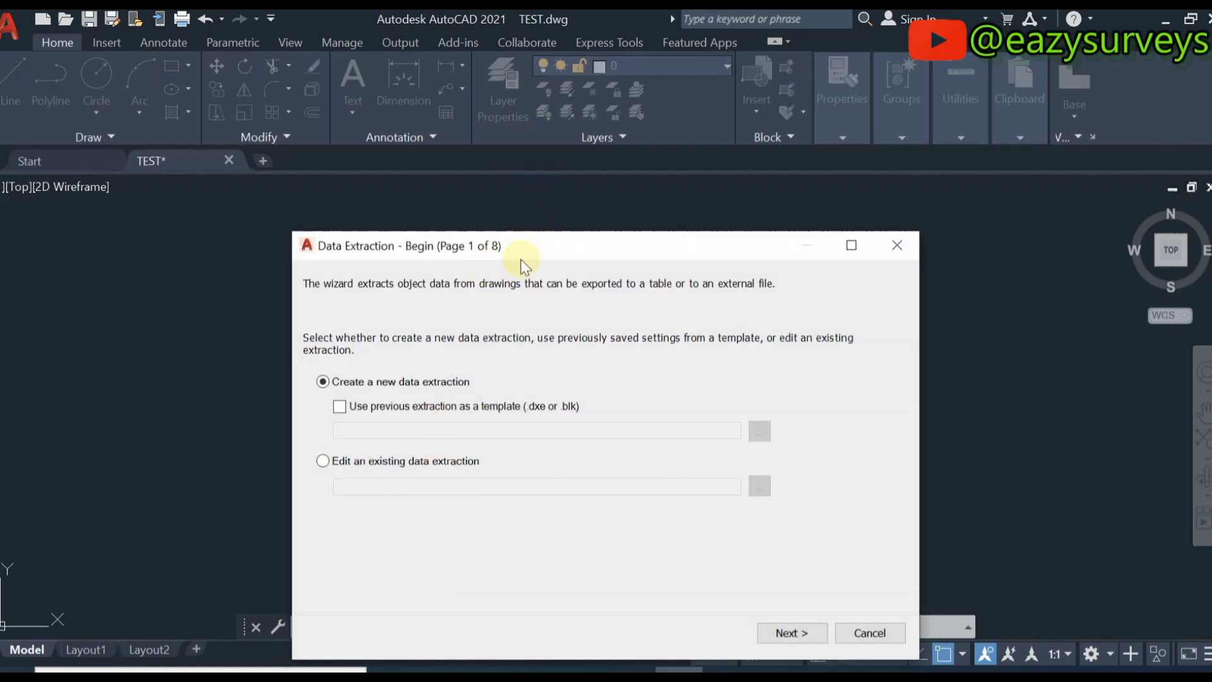
drag(507, 232, 454, 99)
click(744, 499)
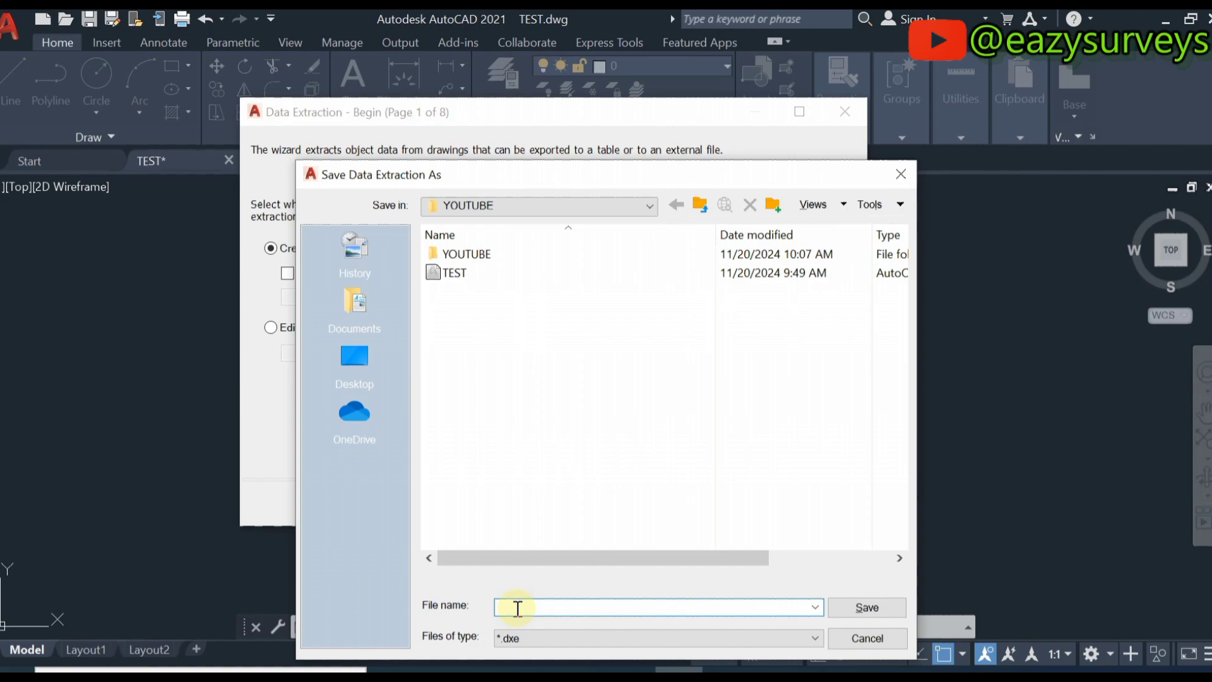
text(YOU)
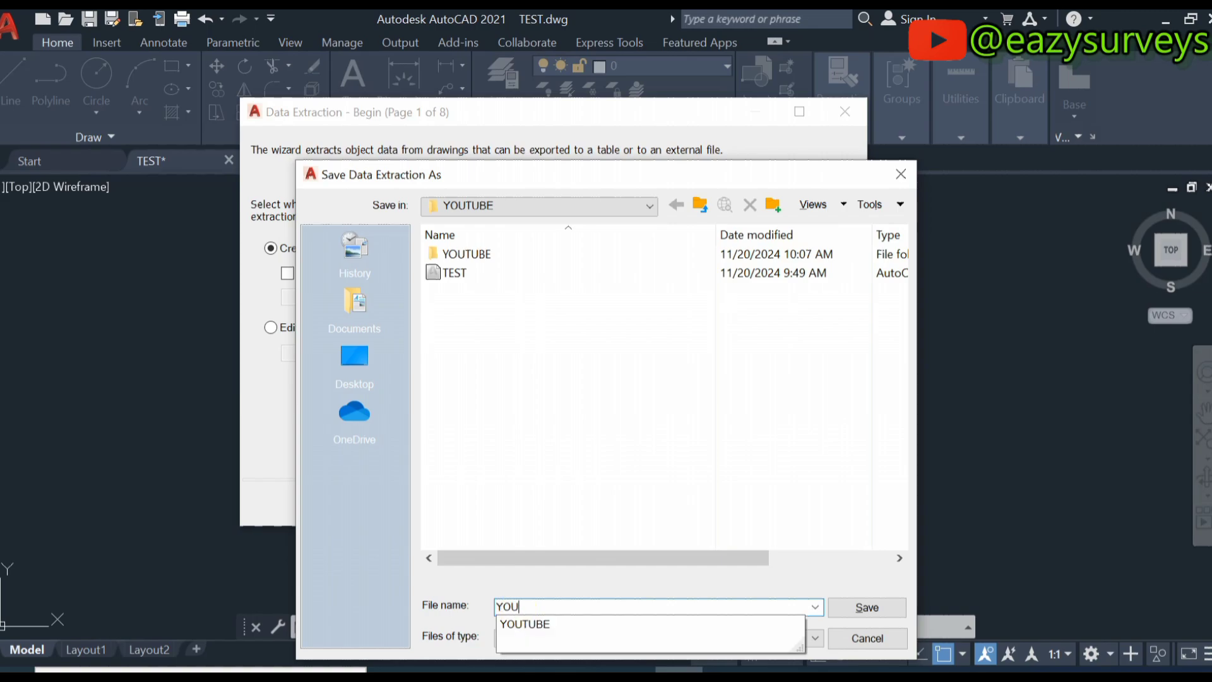
text(TUBEE)
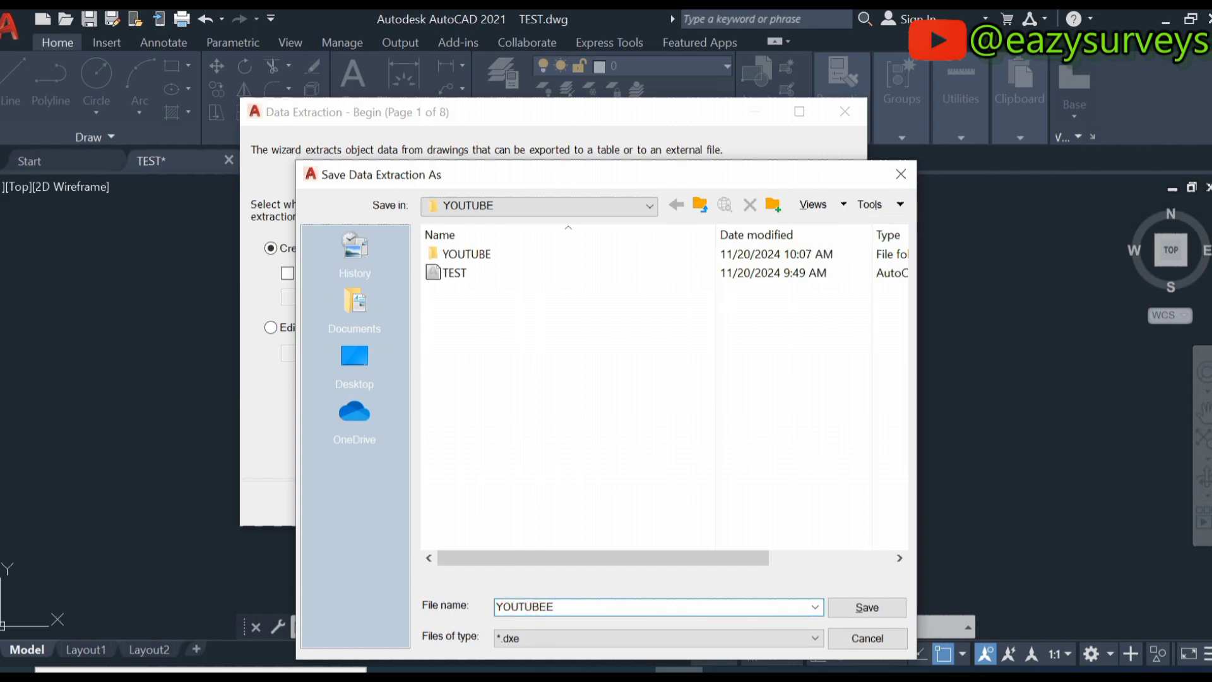
click(506, 211)
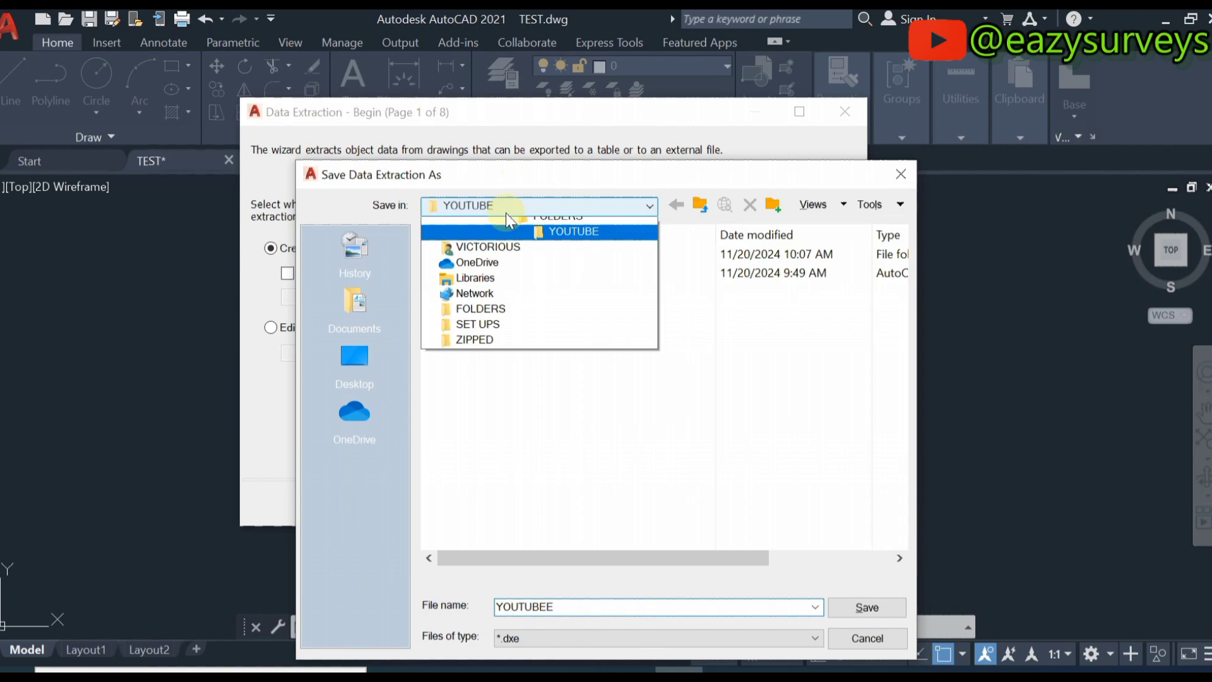
click(572, 332)
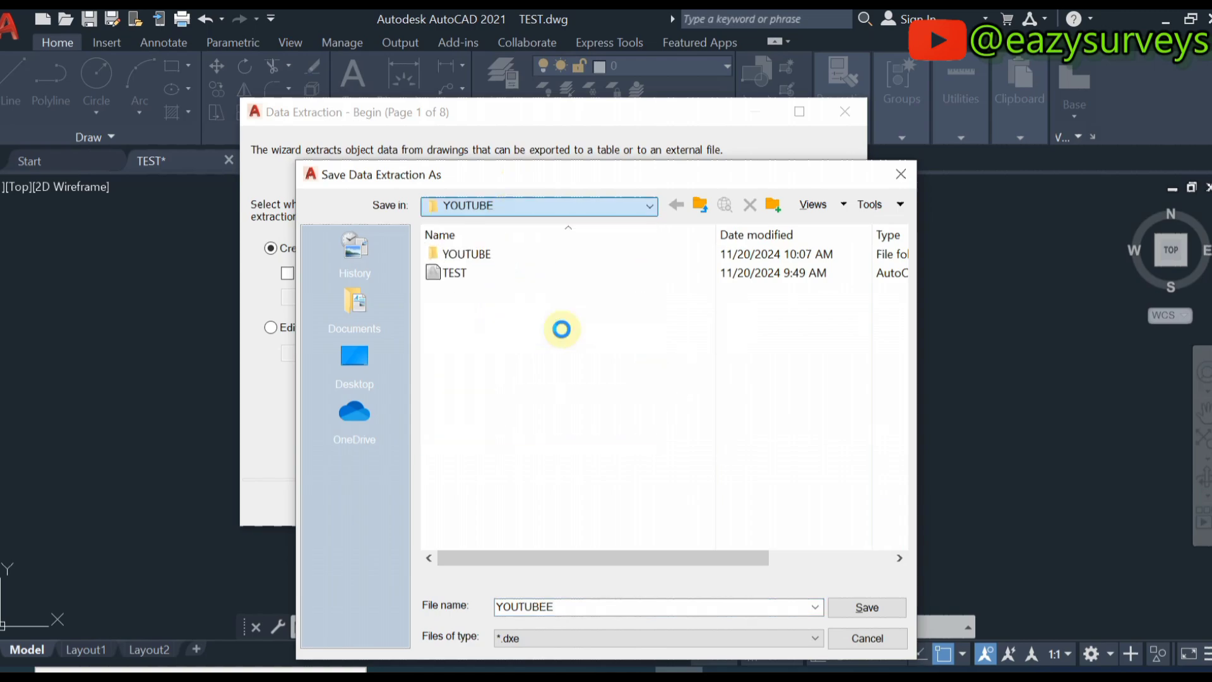
click(859, 608)
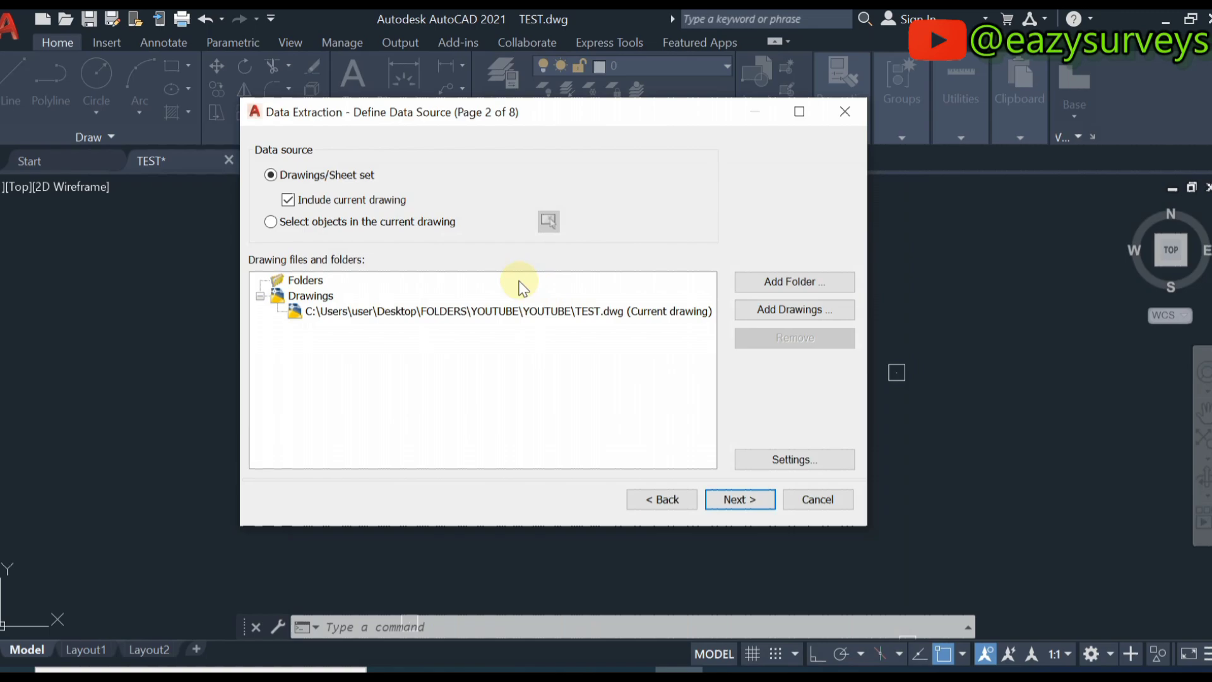
Set the data source to selected objects in the current drawing and window-select all the station points
click(271, 221)
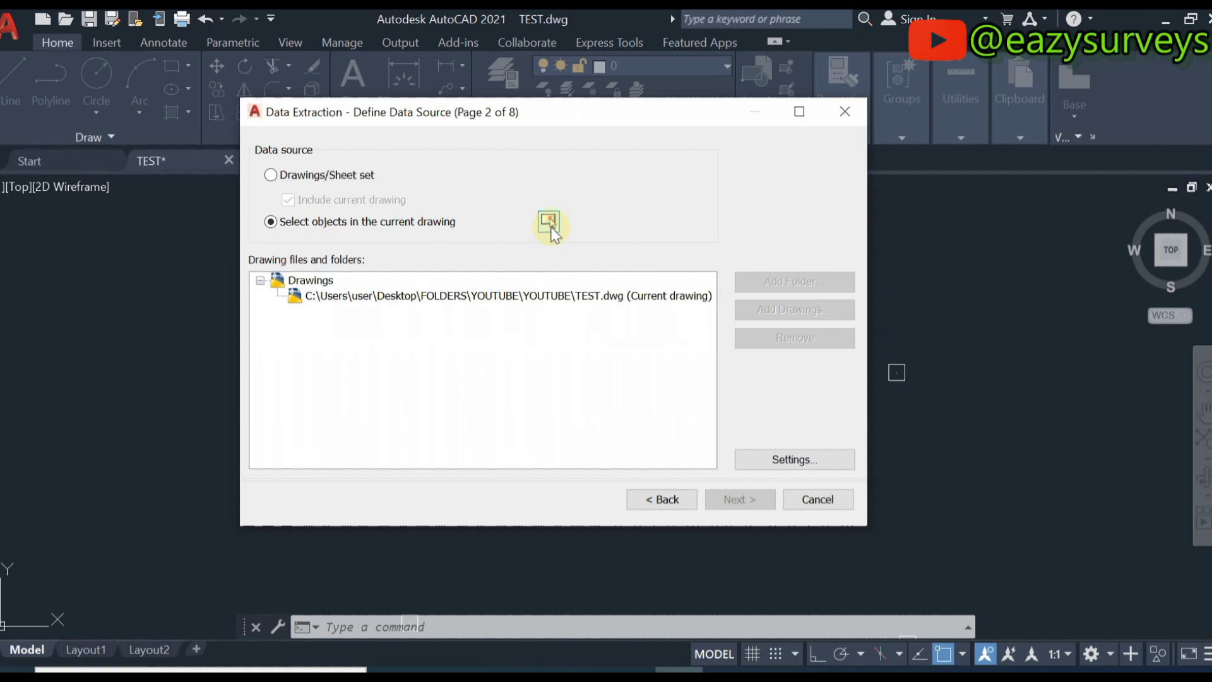
click(549, 221)
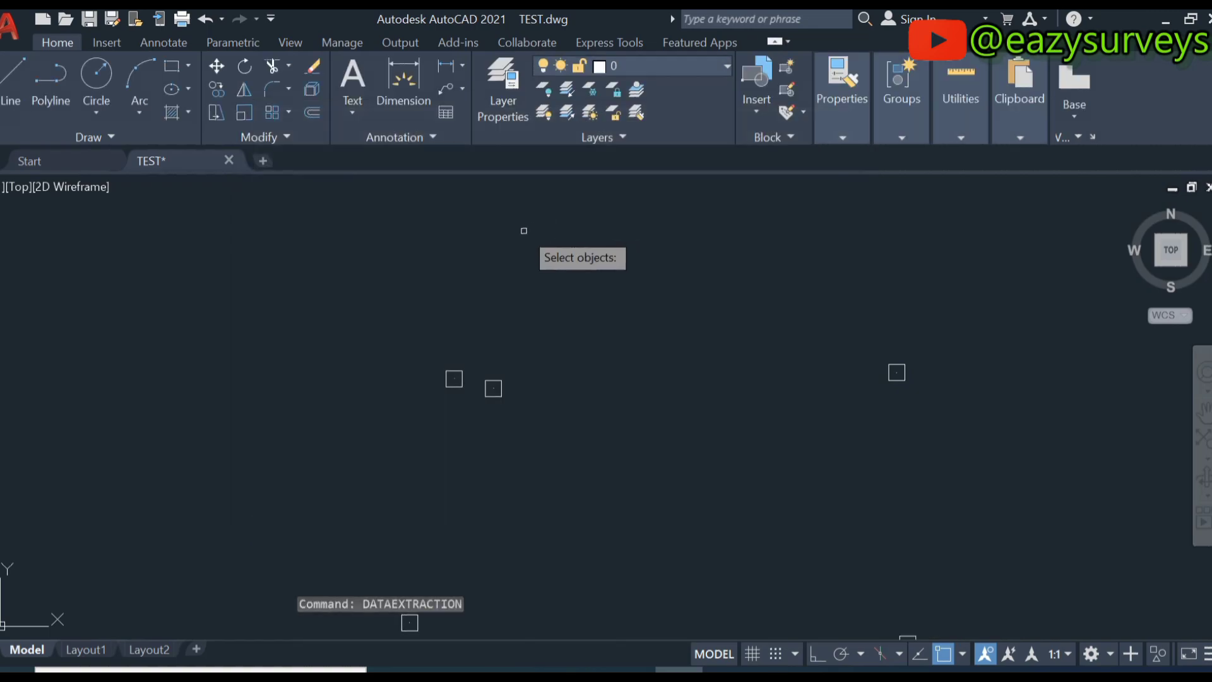
click(401, 207)
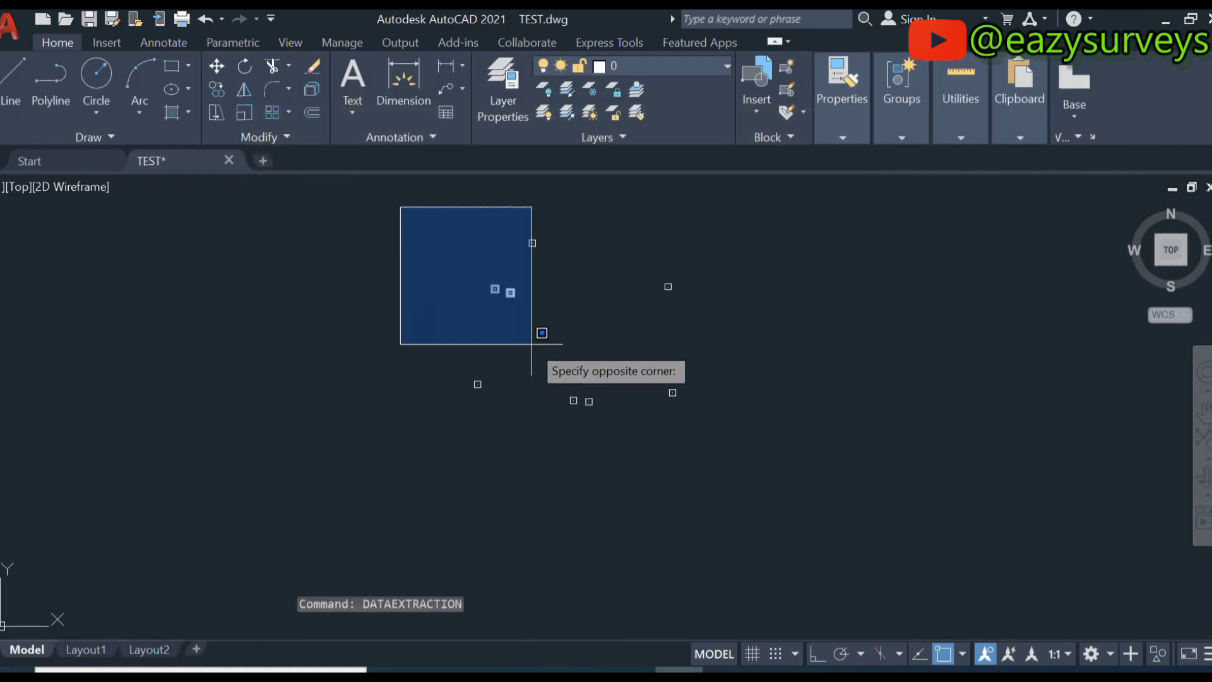
click(729, 466)
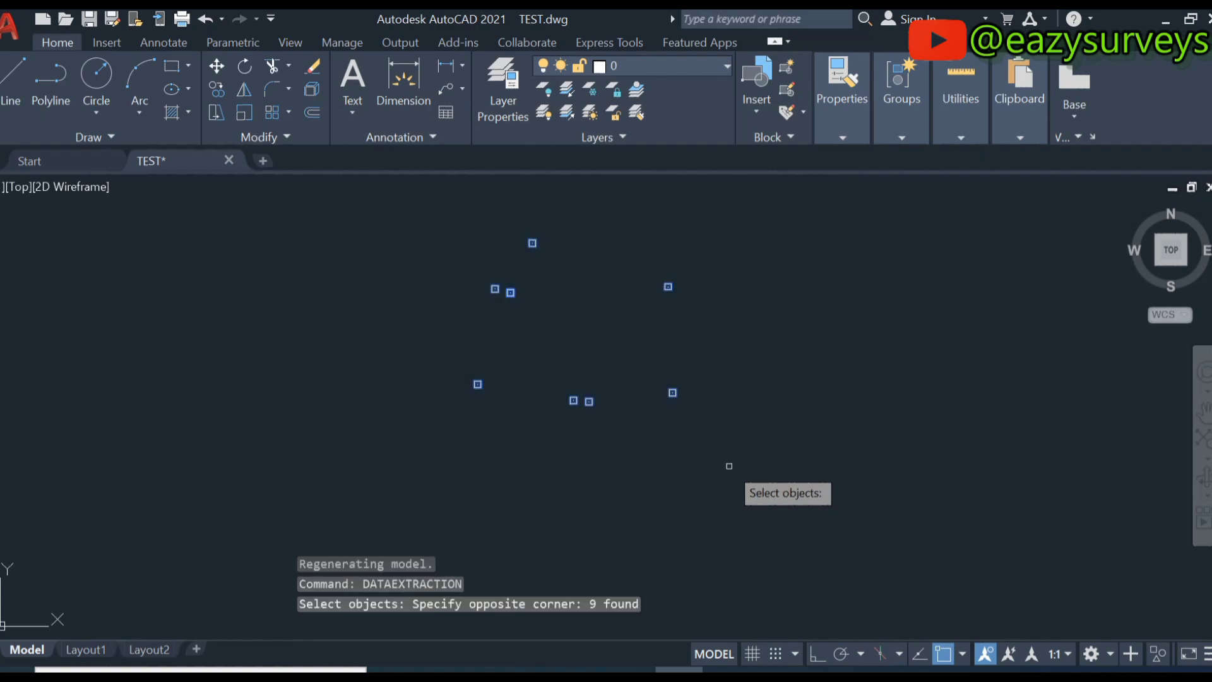
key(Return)
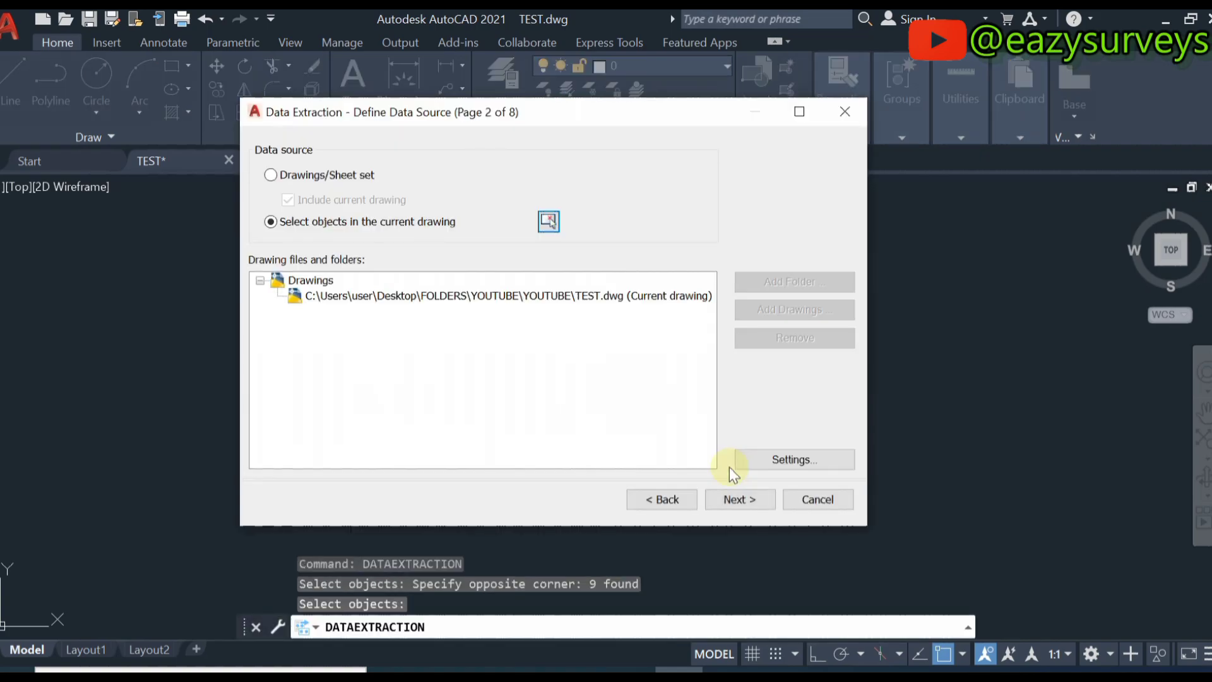
click(735, 499)
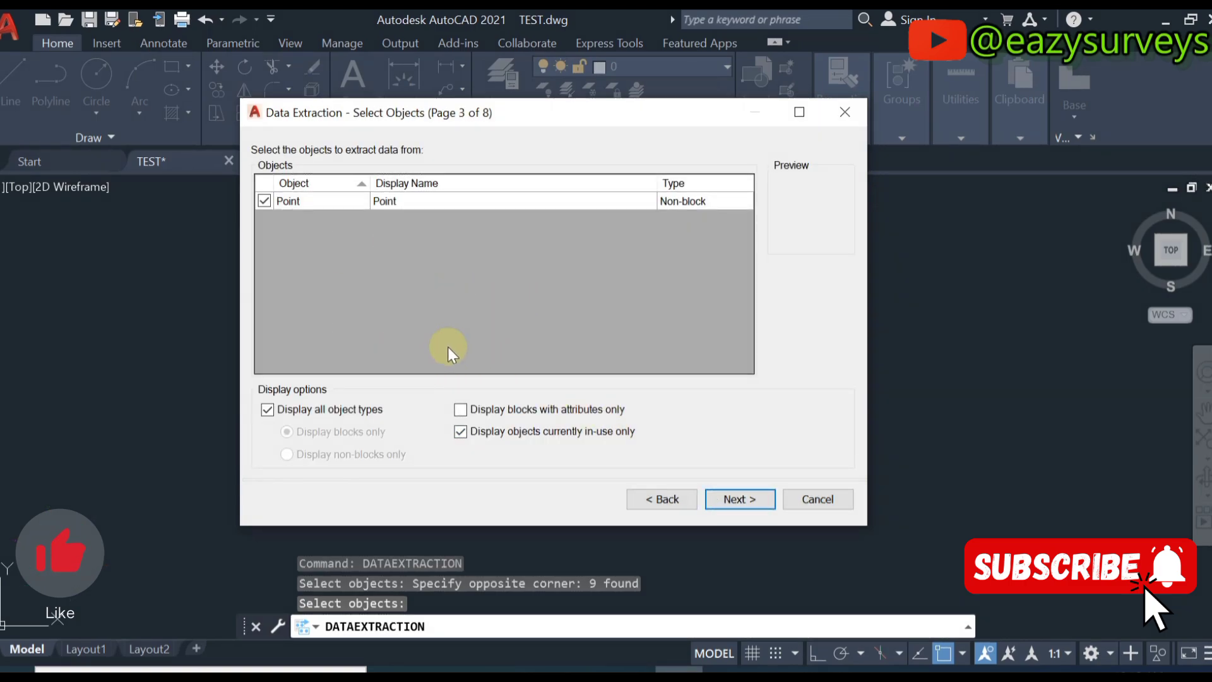
Keep Point as the object to extract and exclude the 3D Visualization, Drawing and General property categories, leaving only Geometry
click(736, 494)
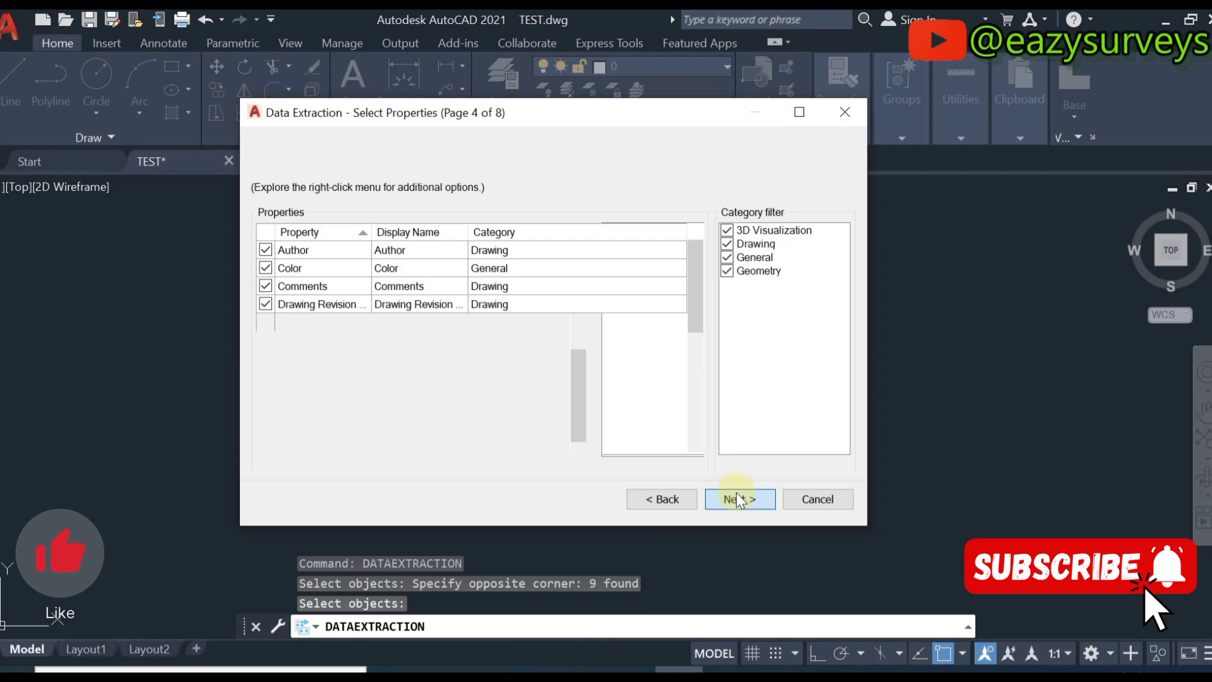
click(744, 234)
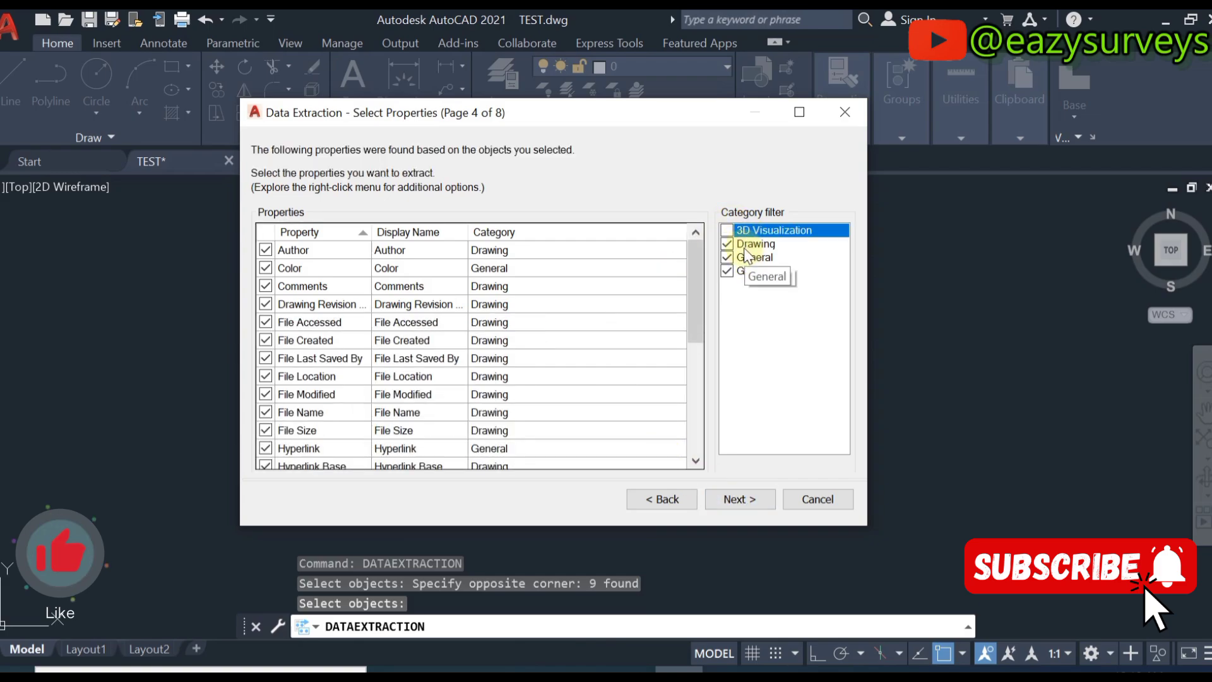
click(745, 246)
click(751, 259)
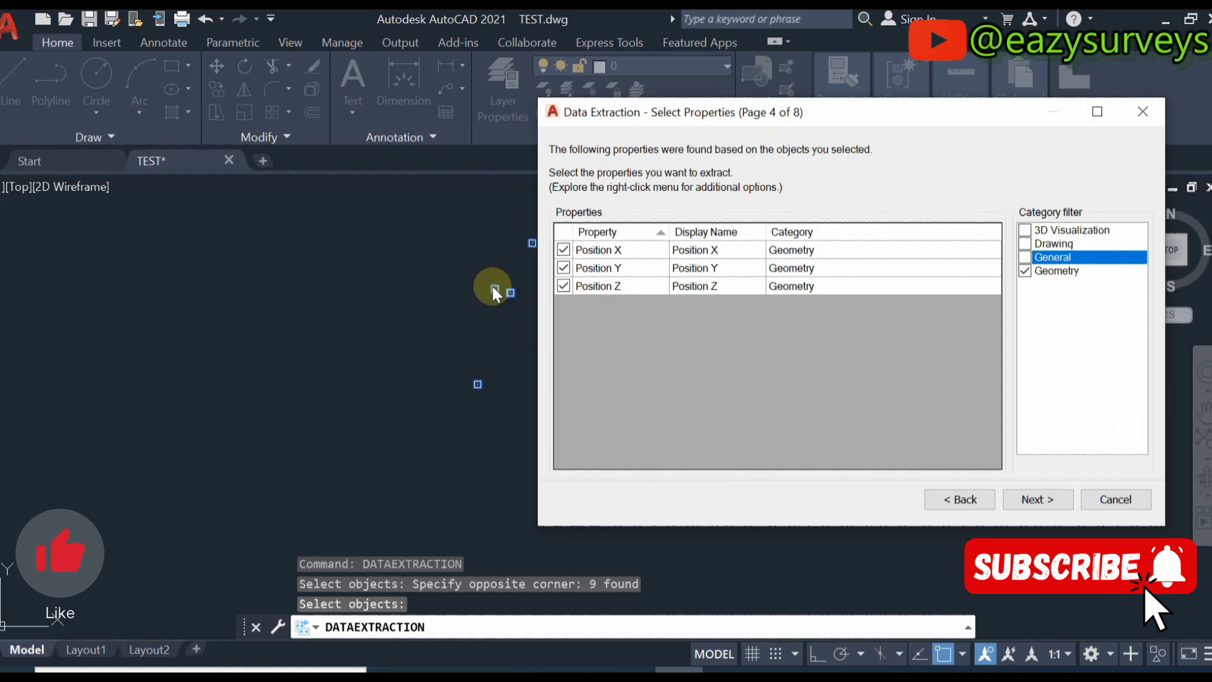
drag(679, 122, 818, 139)
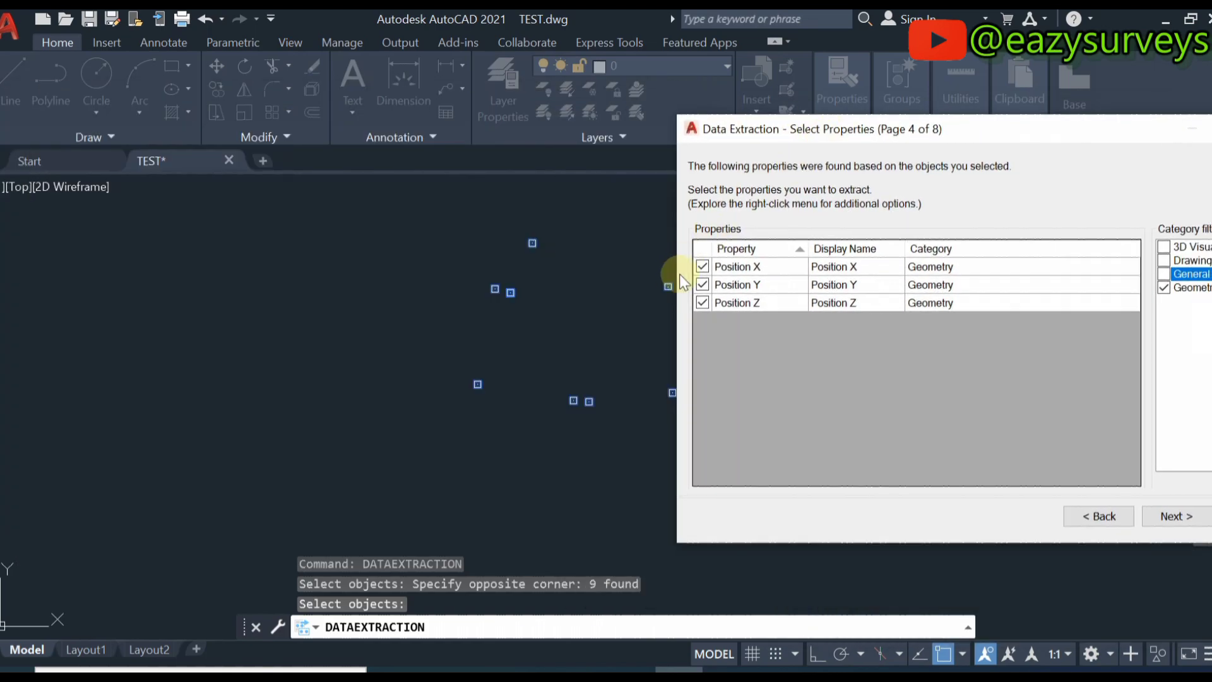
Exclude Position Z from the extracted properties, keeping Position X and Position Y, and proceed through data refinement to the output options
click(706, 302)
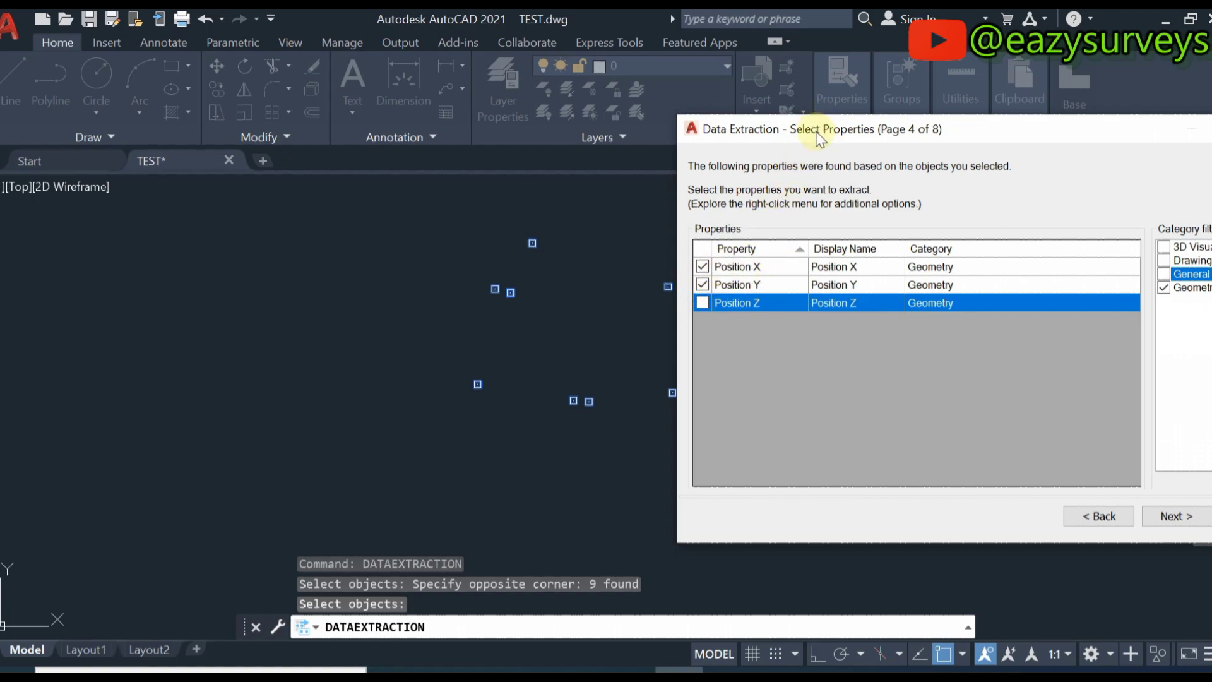
drag(816, 118, 476, 115)
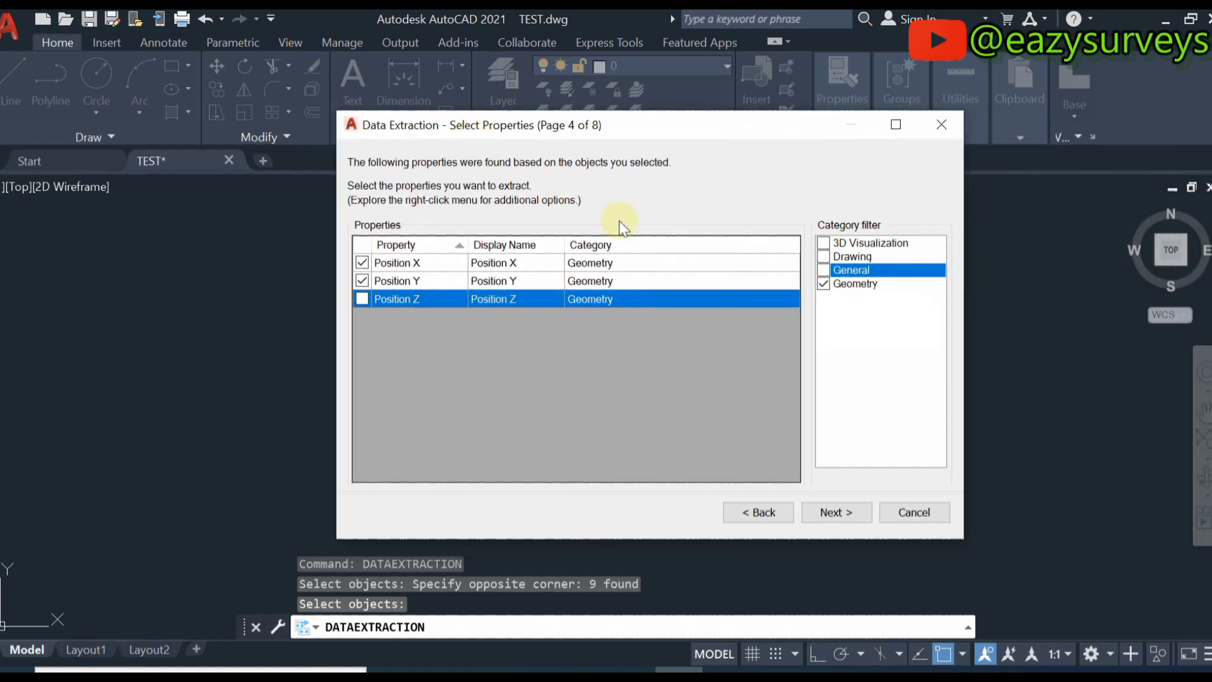
click(842, 512)
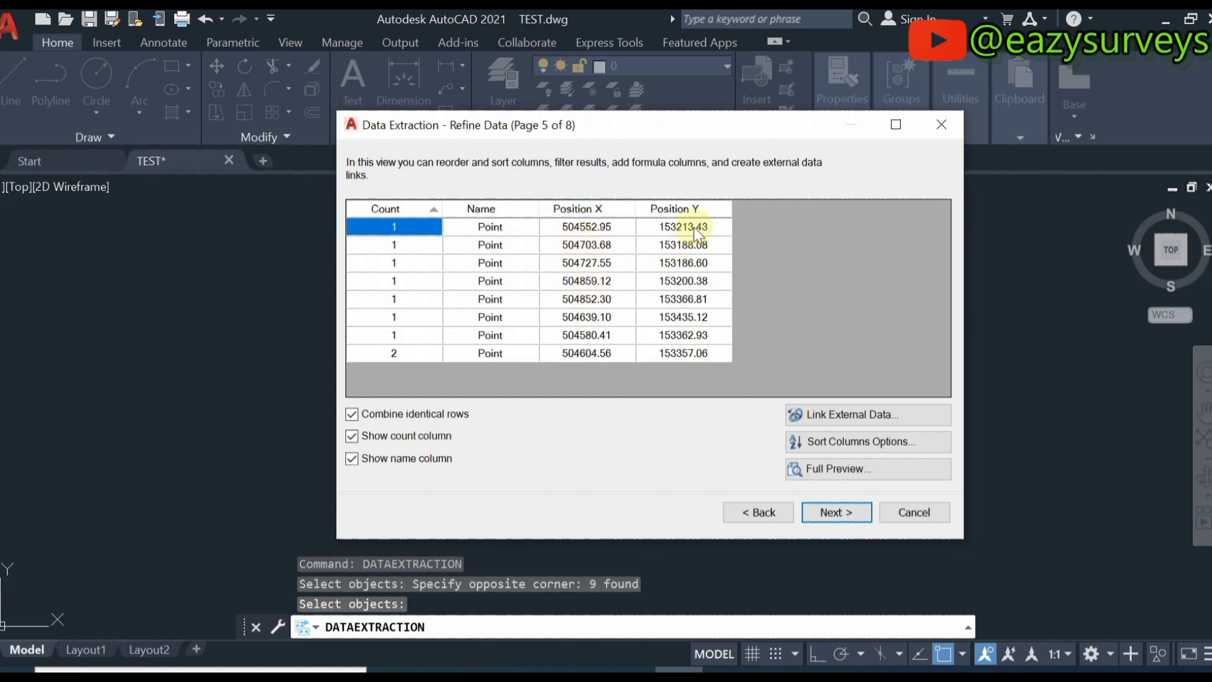
click(831, 511)
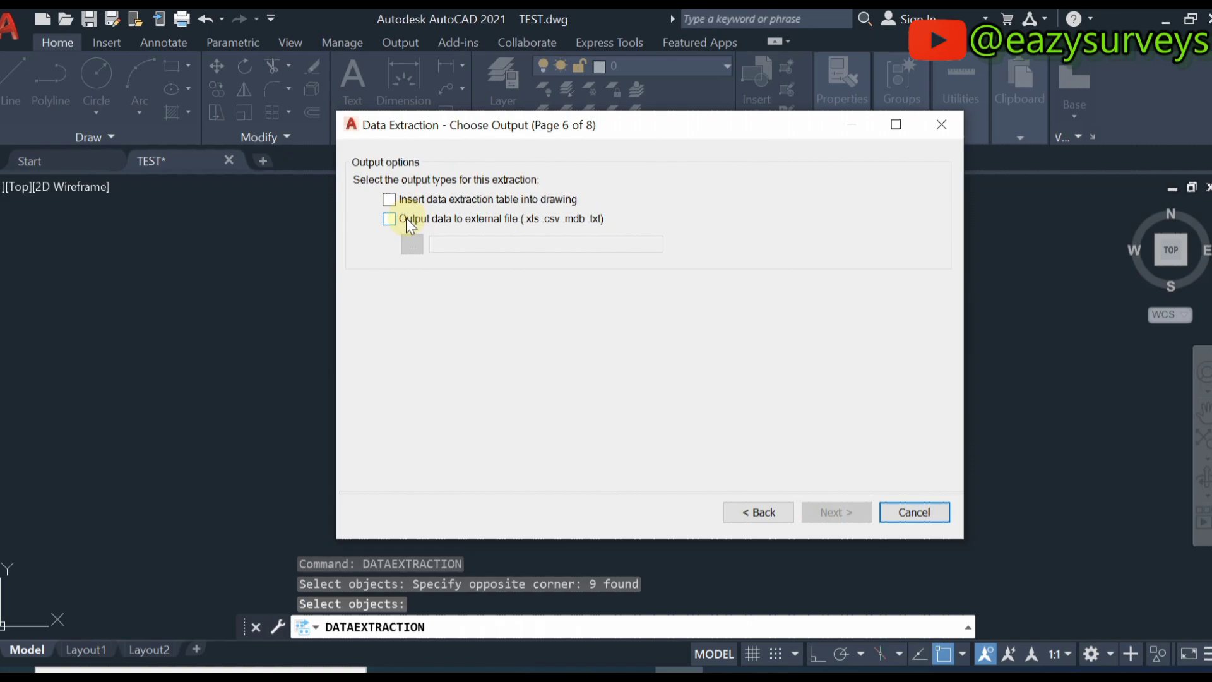
Enable data output to an external file and browse to the YOUTUBE folder inside FOLDERS on the Desktop
click(389, 219)
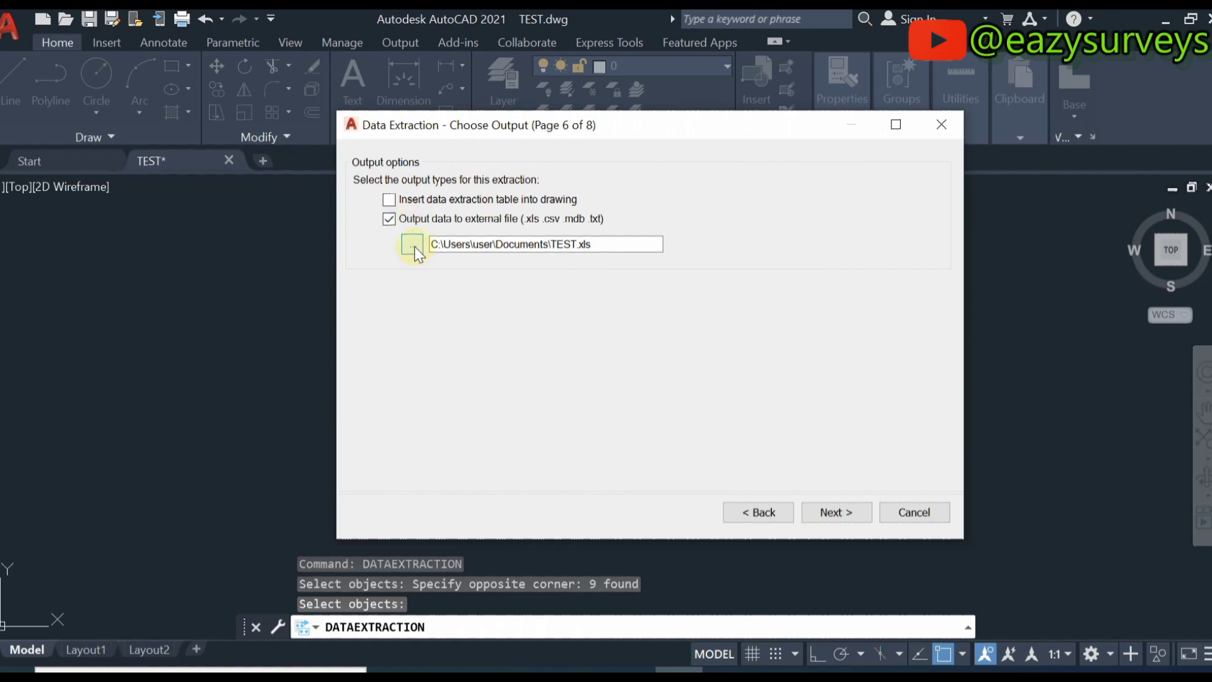
click(413, 244)
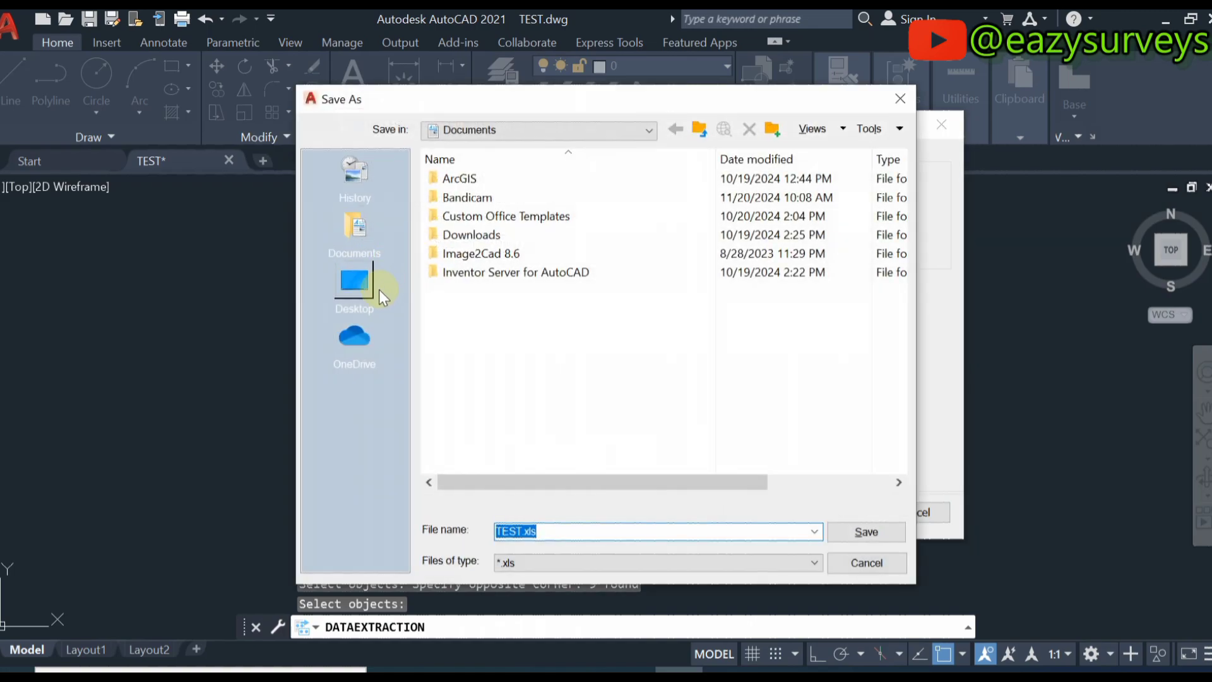
click(363, 295)
click(463, 270)
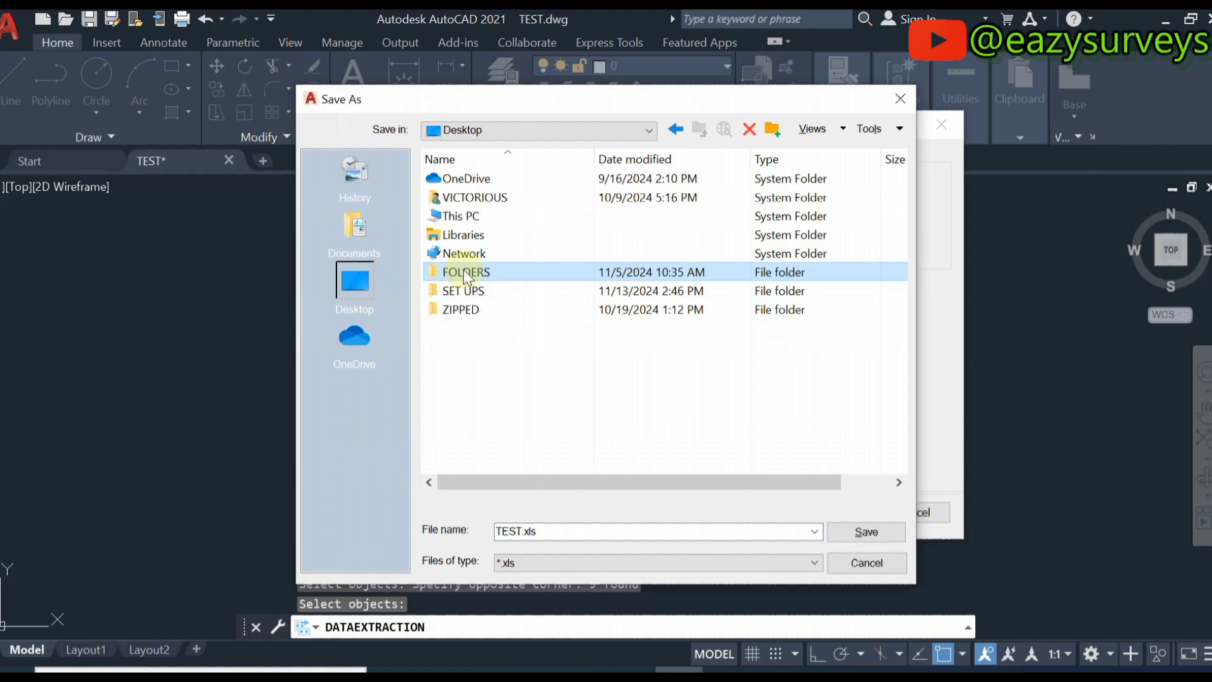
double_click(464, 271)
double_click(460, 460)
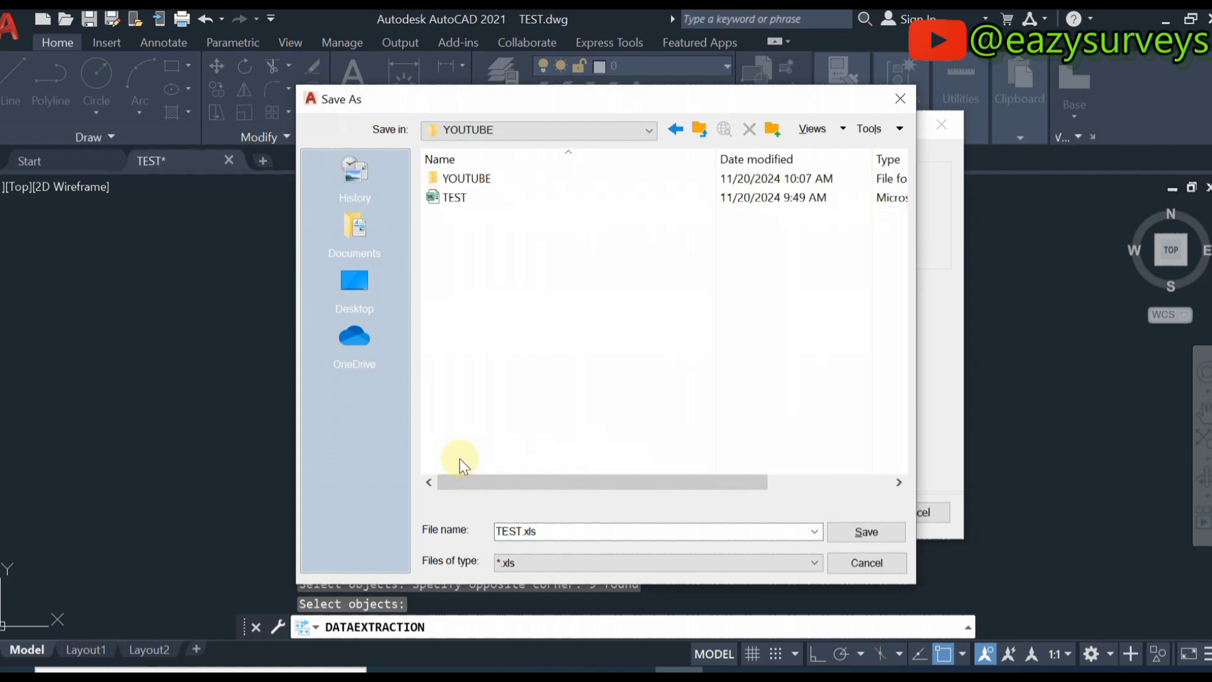
Name the output file DATA in xls format, save it and finish the data extraction
click(536, 531)
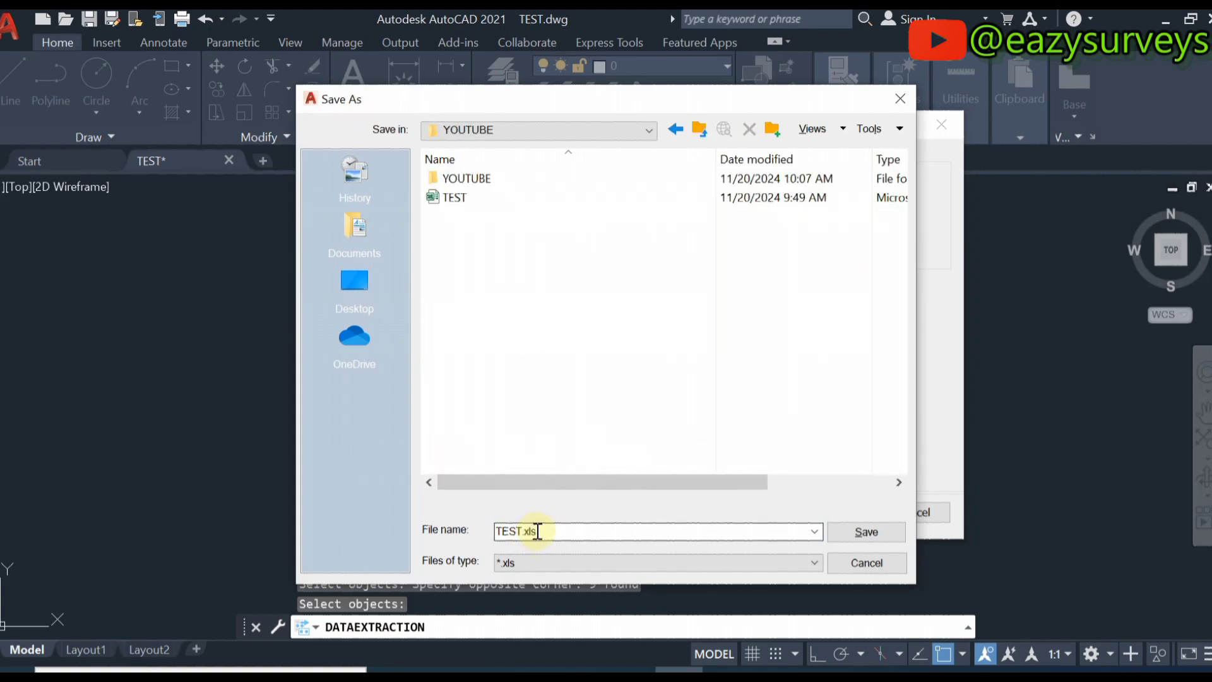
double_click(514, 532)
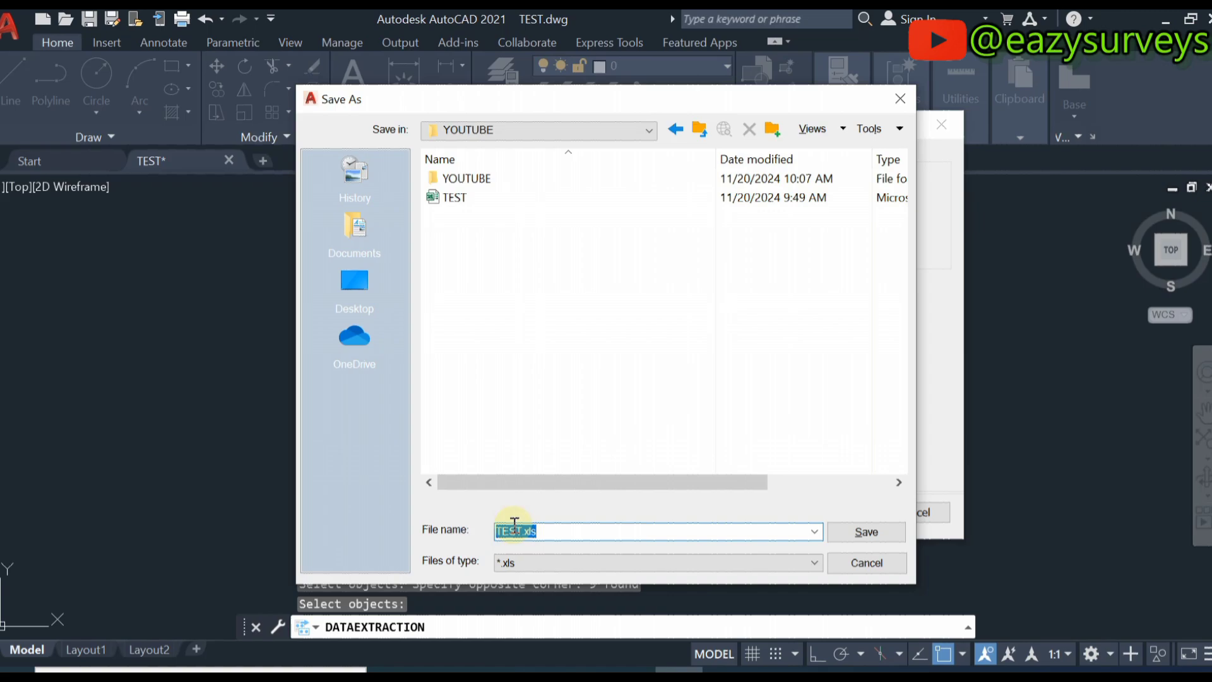
text(DATA)
click(516, 559)
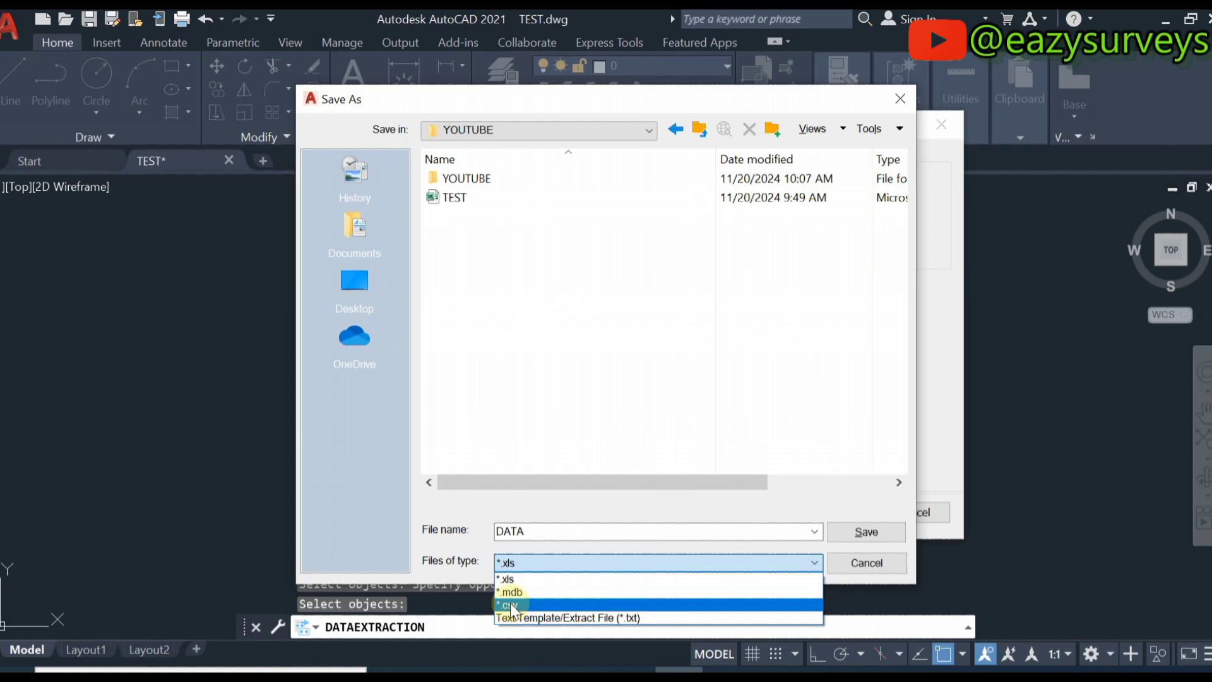
click(522, 562)
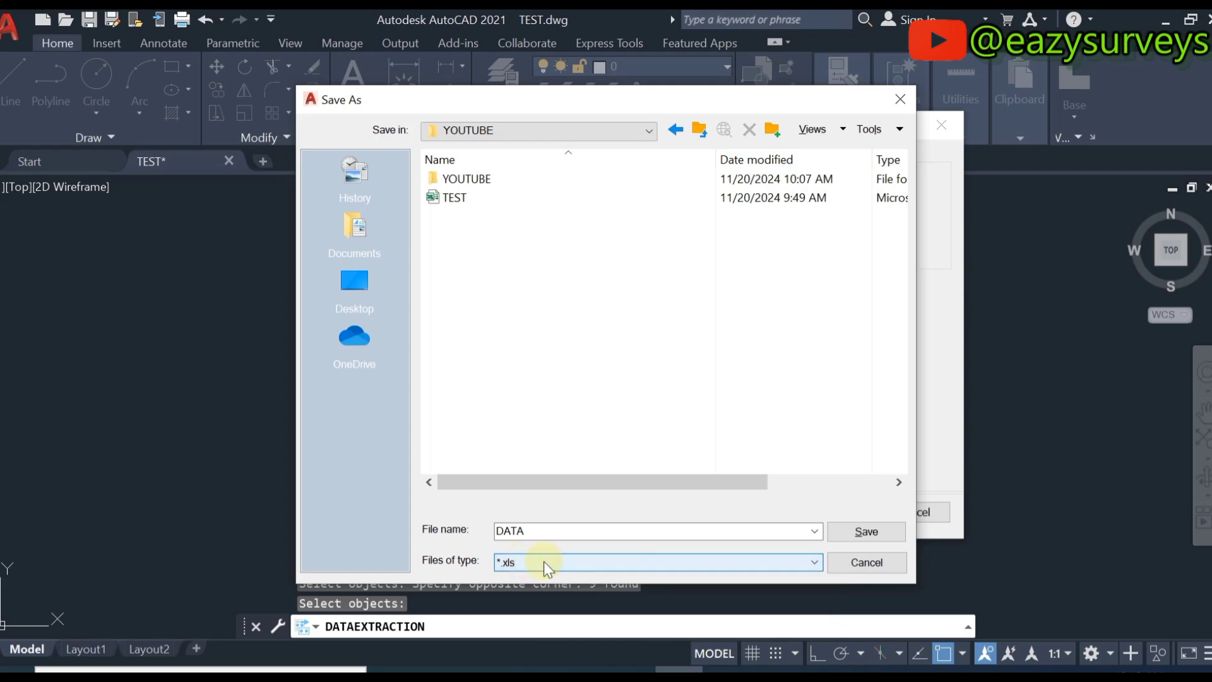
click(872, 530)
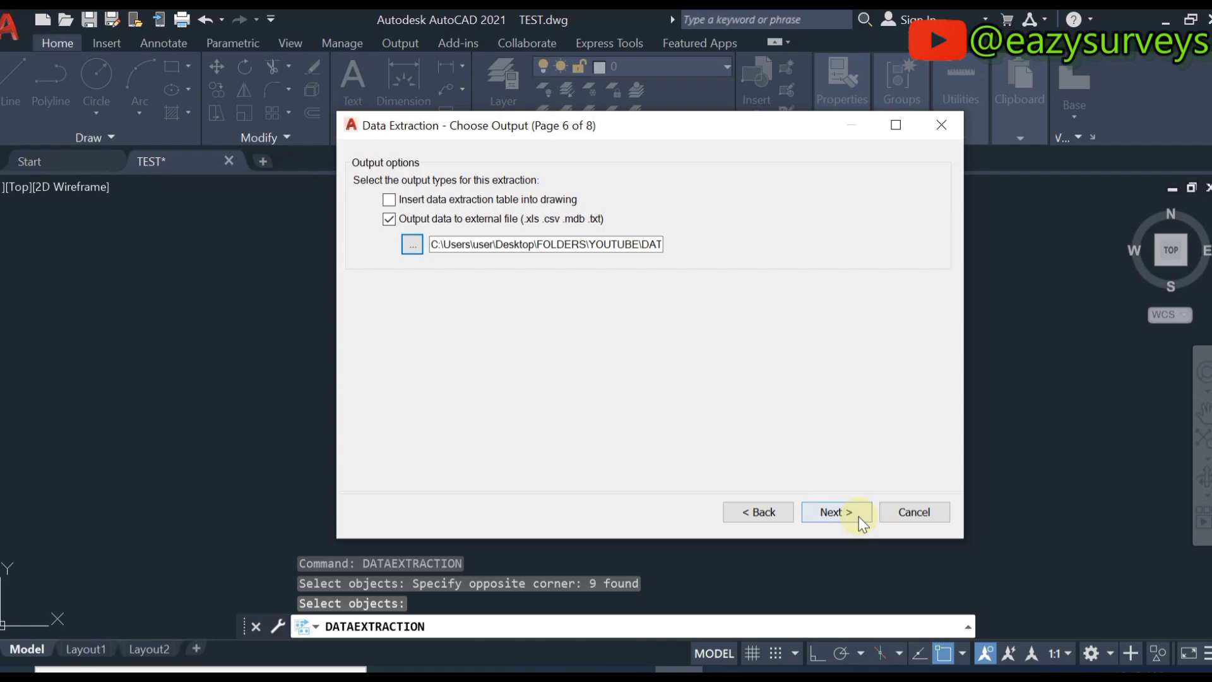
click(844, 510)
click(837, 509)
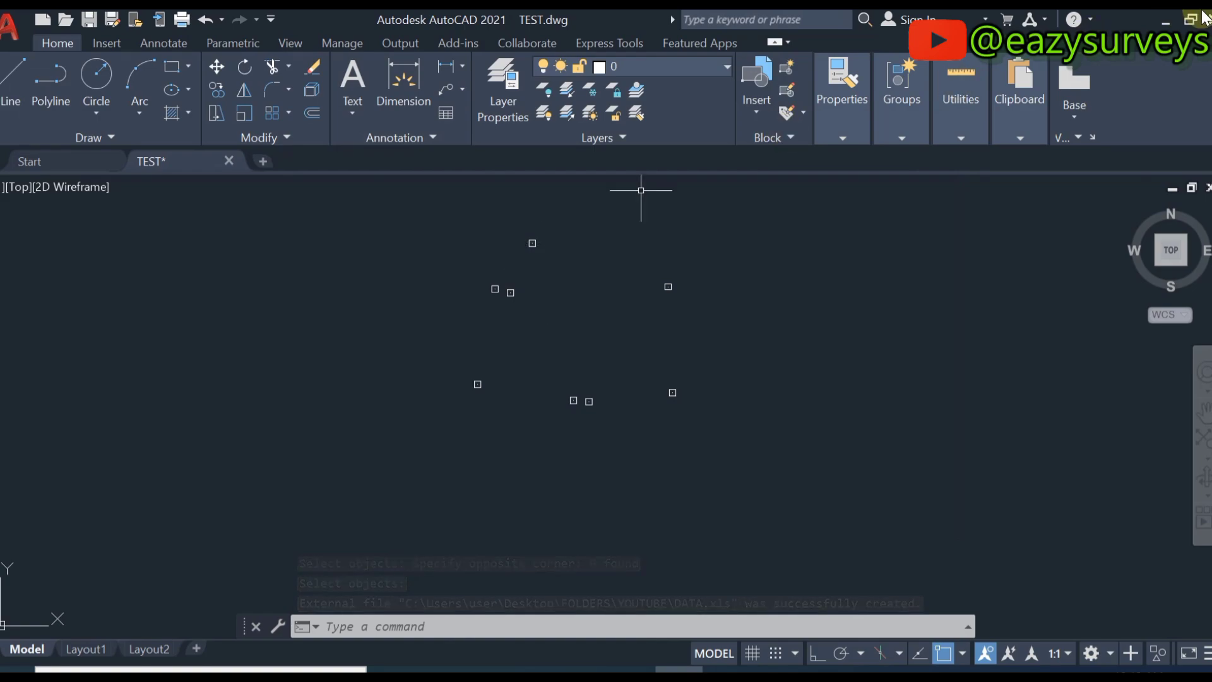
Minimize AutoCAD and open the exported DATA workbook in Excel from the Desktop's FOLDERS > YOUTUBE folder
click(1162, 19)
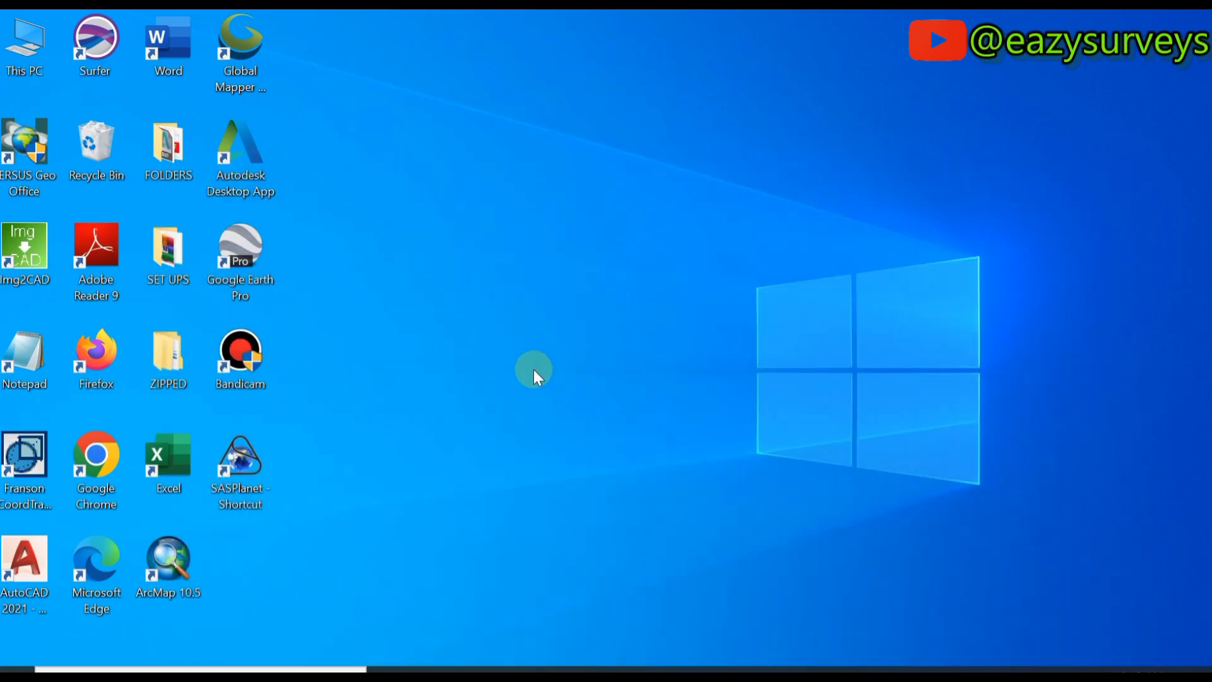
double_click(165, 158)
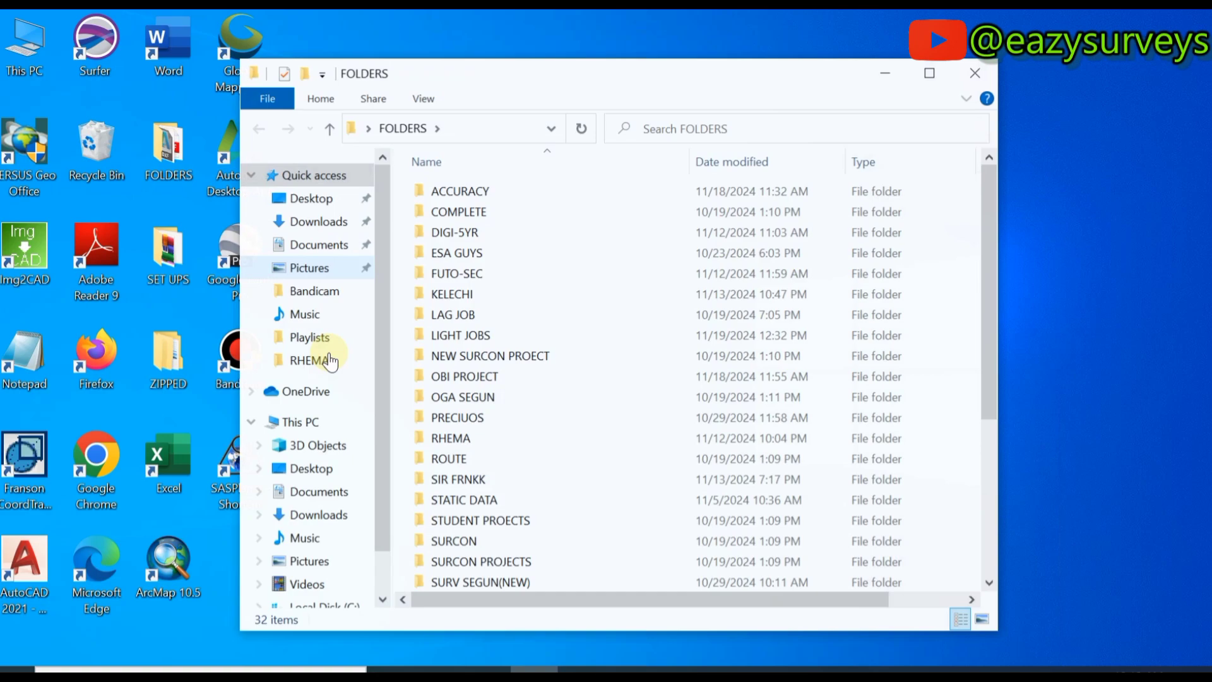
scroll(461, 515, down, 2)
double_click(473, 374)
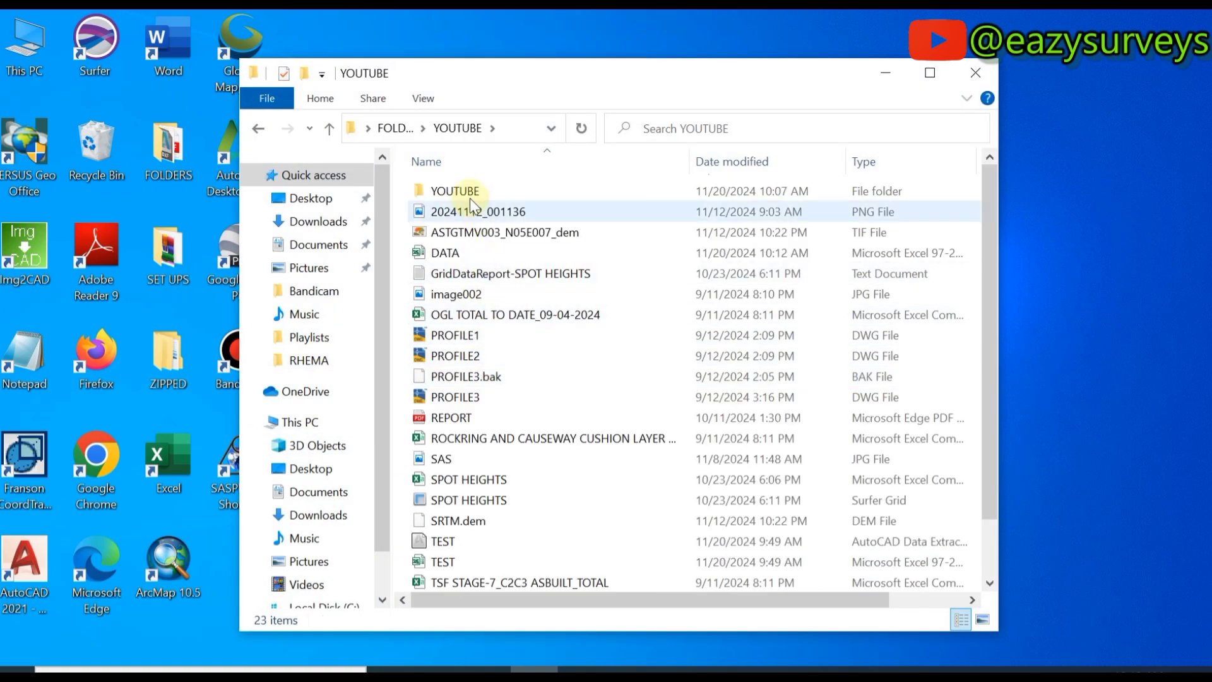
click(463, 251)
double_click(461, 252)
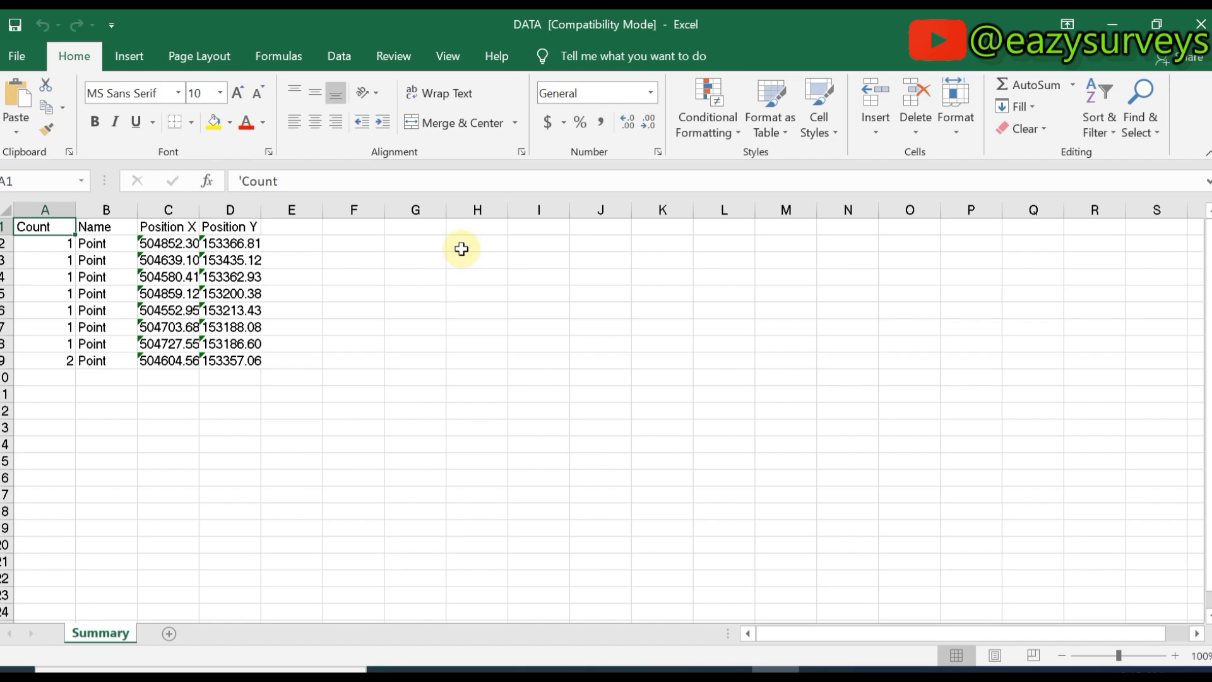
Enlarge the sheet to 164% and widen the Position X and Position Y columns
click(1129, 655)
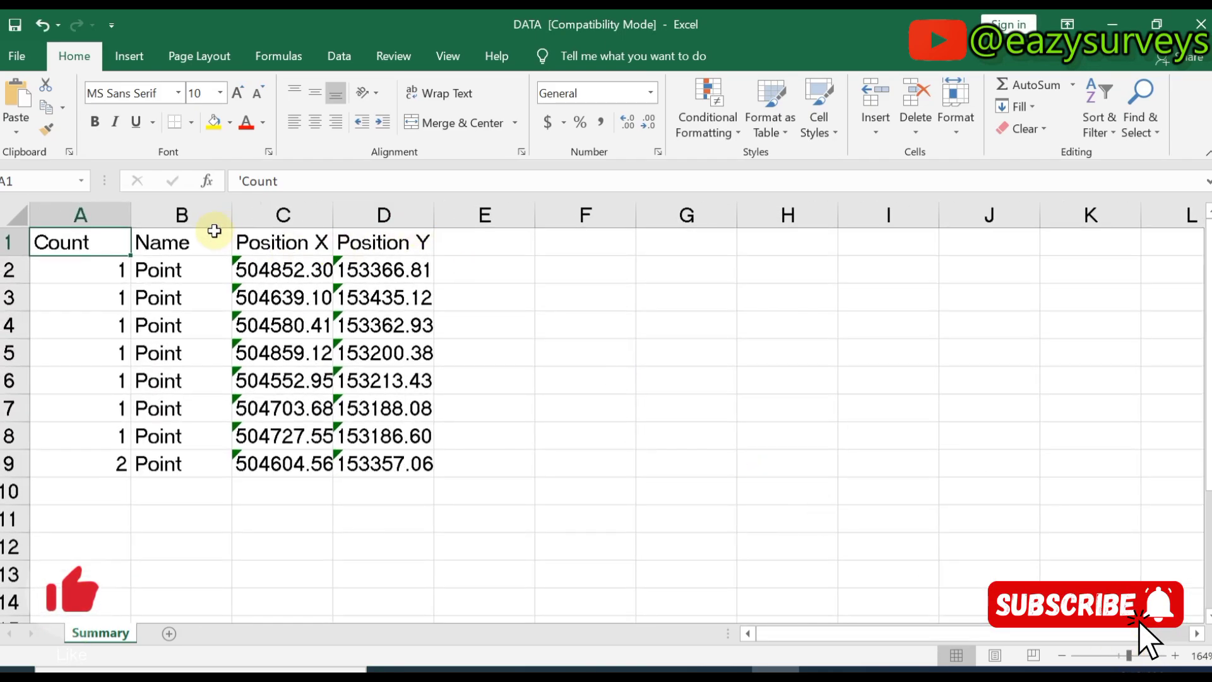
drag(333, 215, 392, 215)
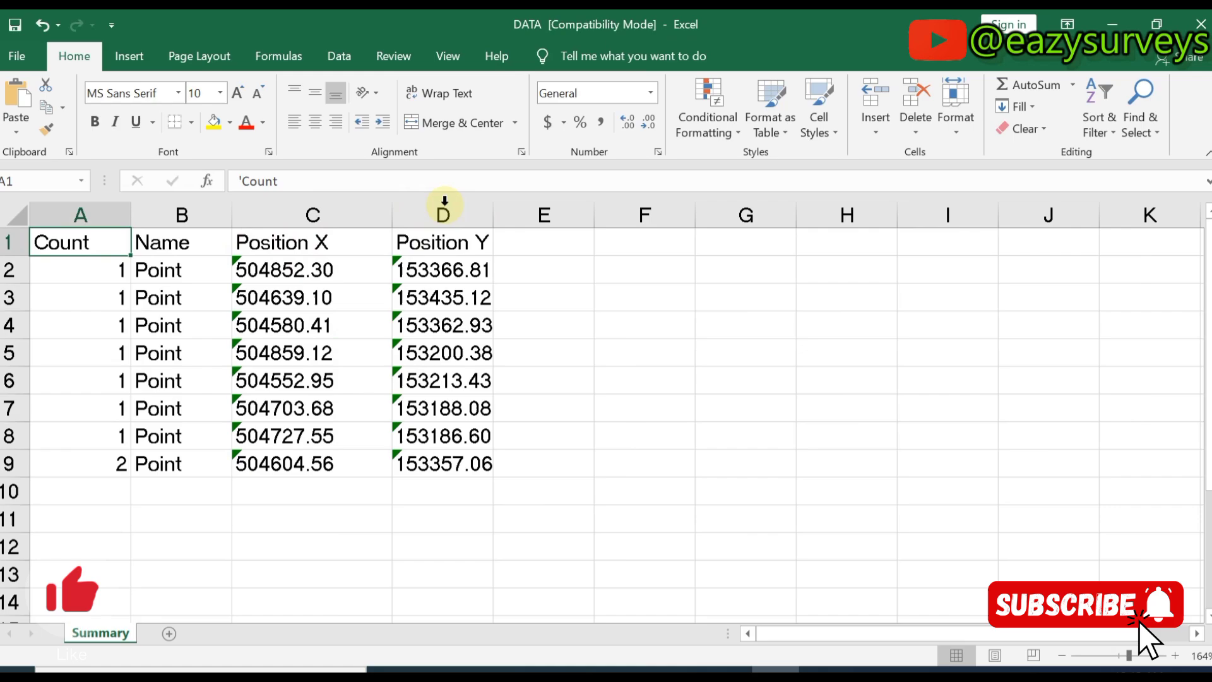
drag(494, 216, 578, 218)
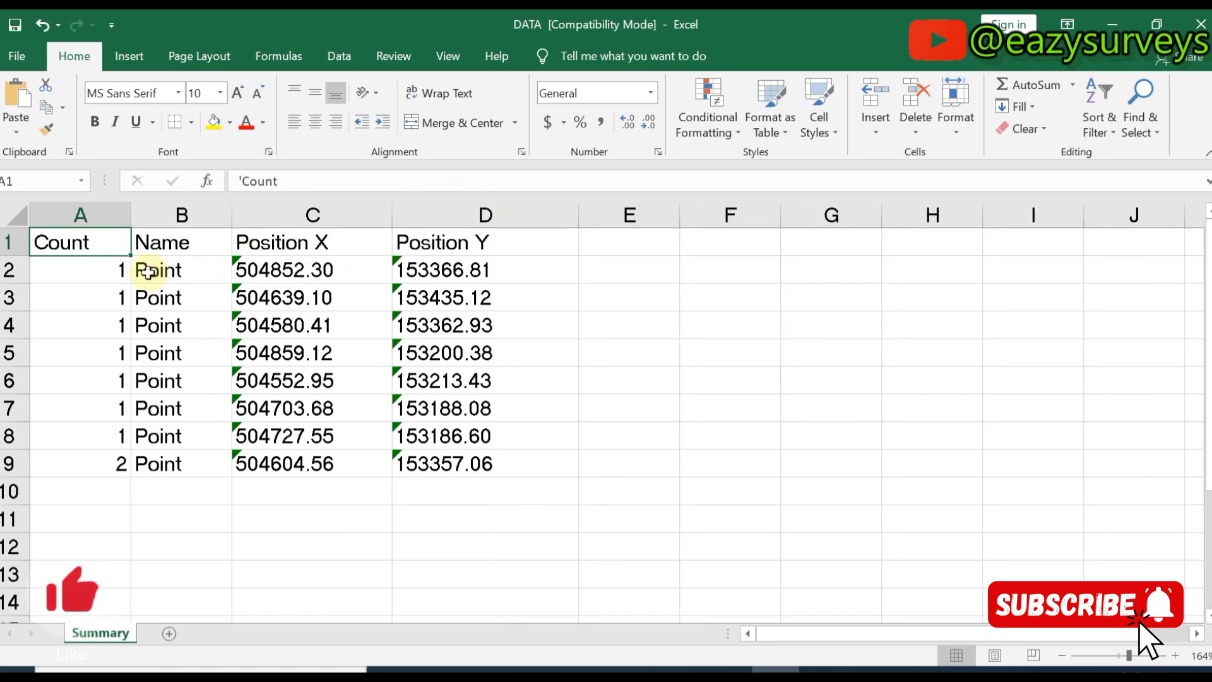
Enter STN1 in A2 and STN2 in A3, and fill the station series down to STN8 in A9
click(98, 266)
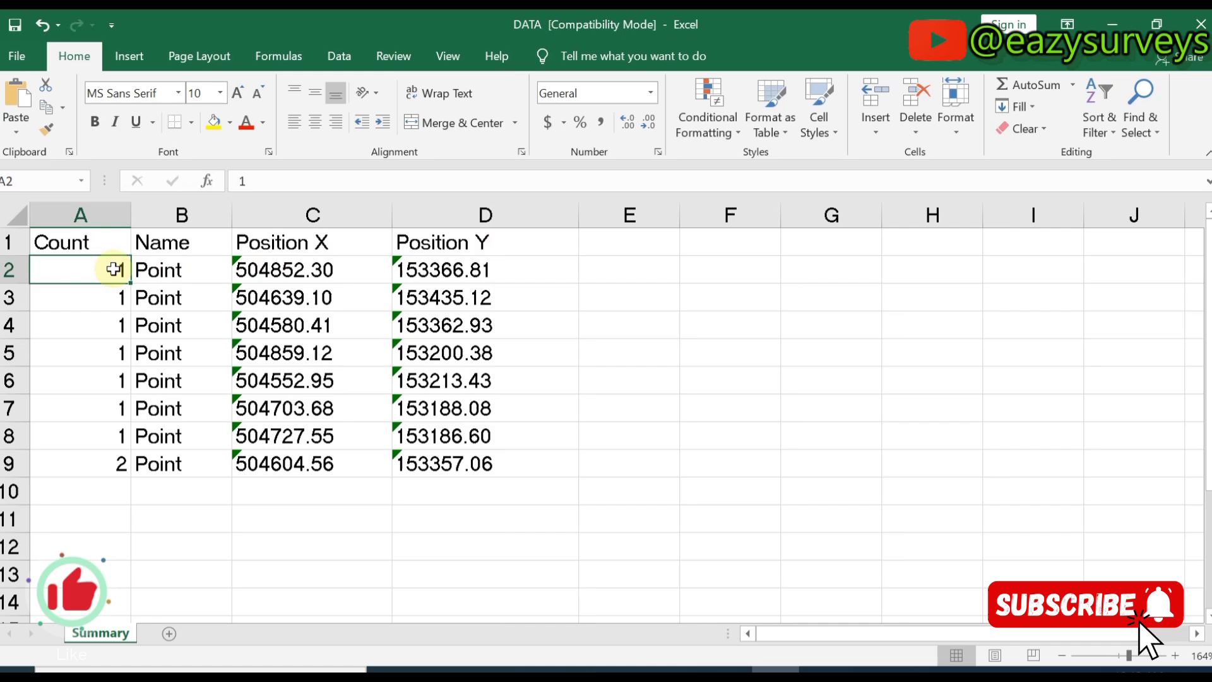
text(STN1)
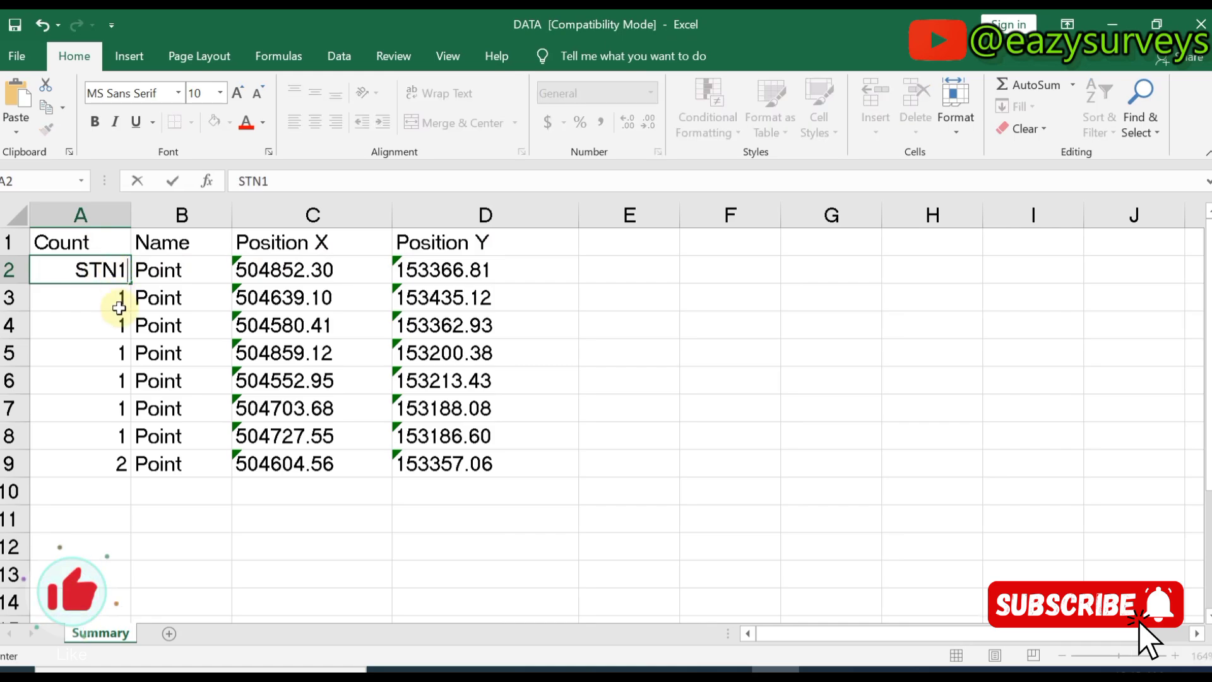
key(Return)
text(STN)
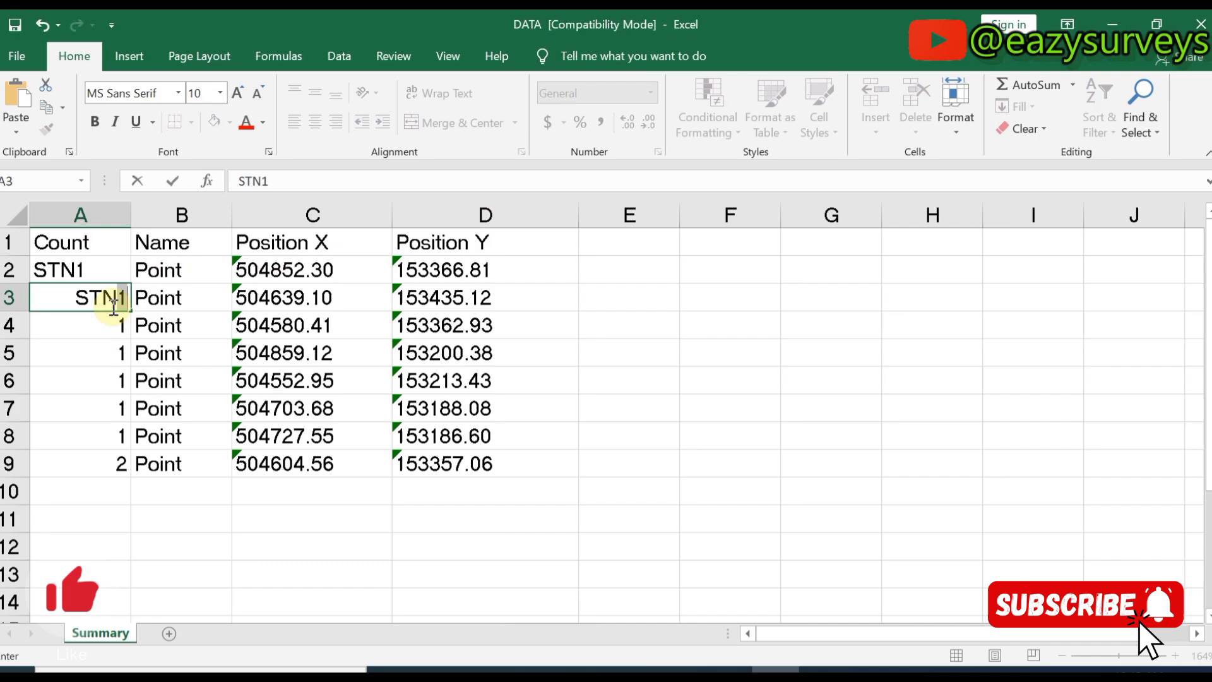
text(2)
click(87, 346)
drag(102, 268, 117, 474)
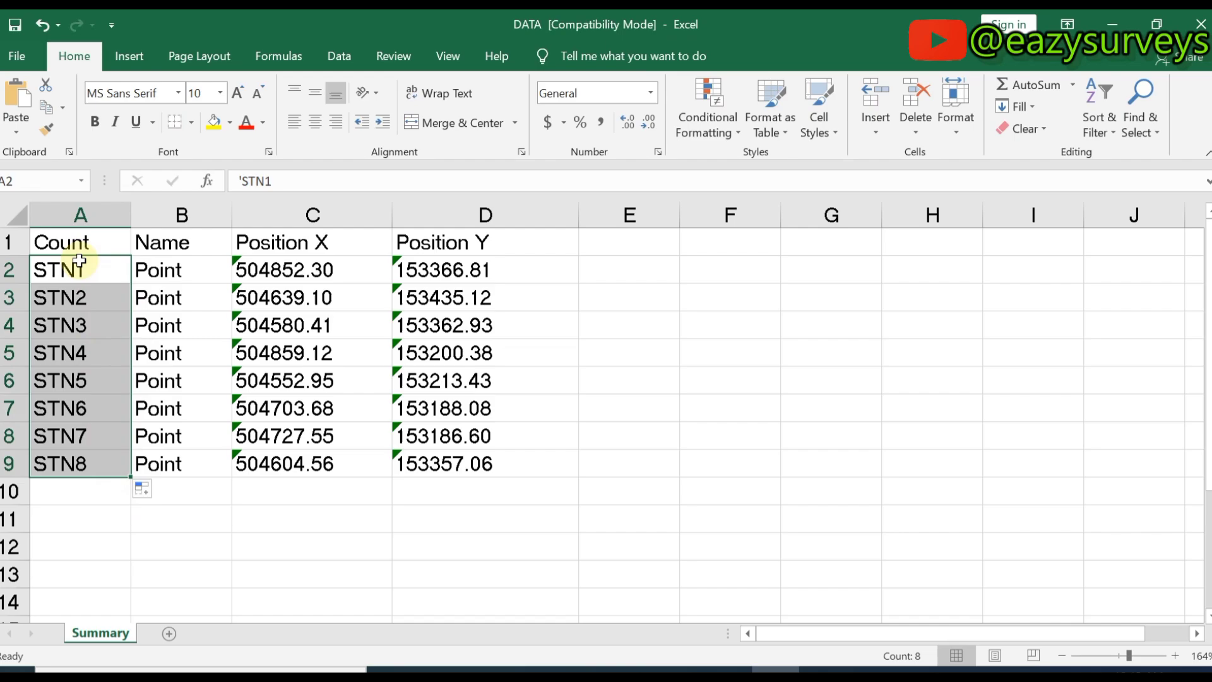
click(81, 517)
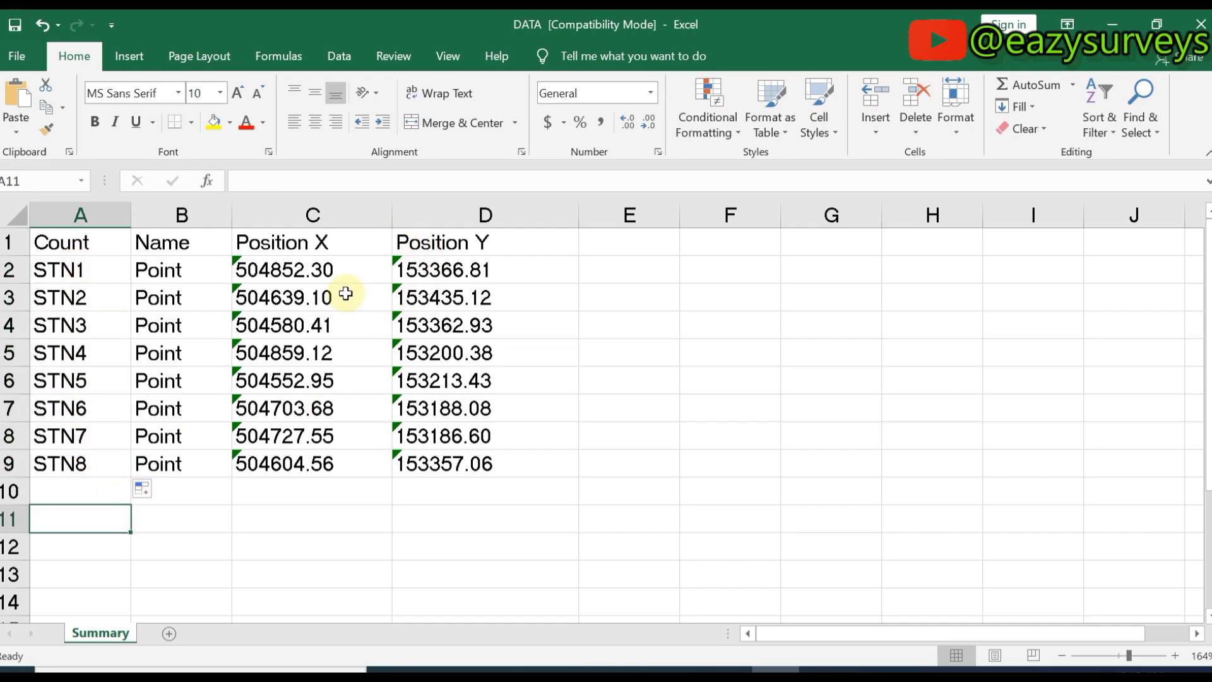
Switch back to AutoCAD and undo the recent commands through the erasing of the boundary lines and station labels
click(679, 669)
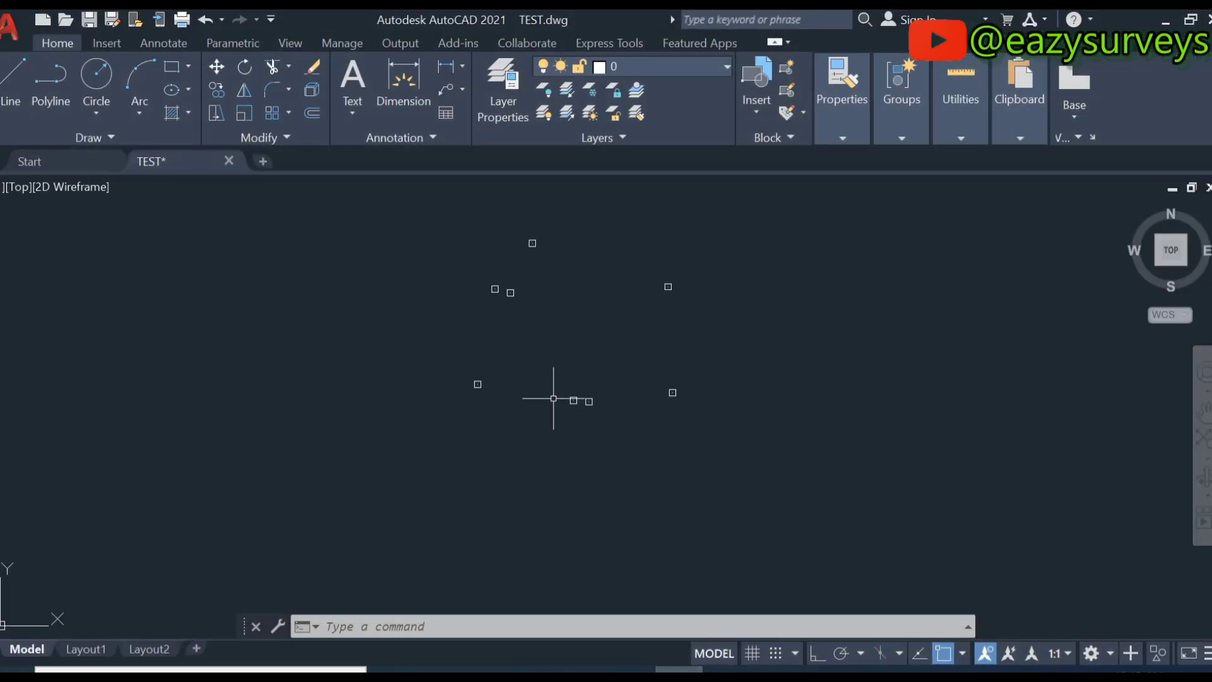
scroll(557, 247, up, 2)
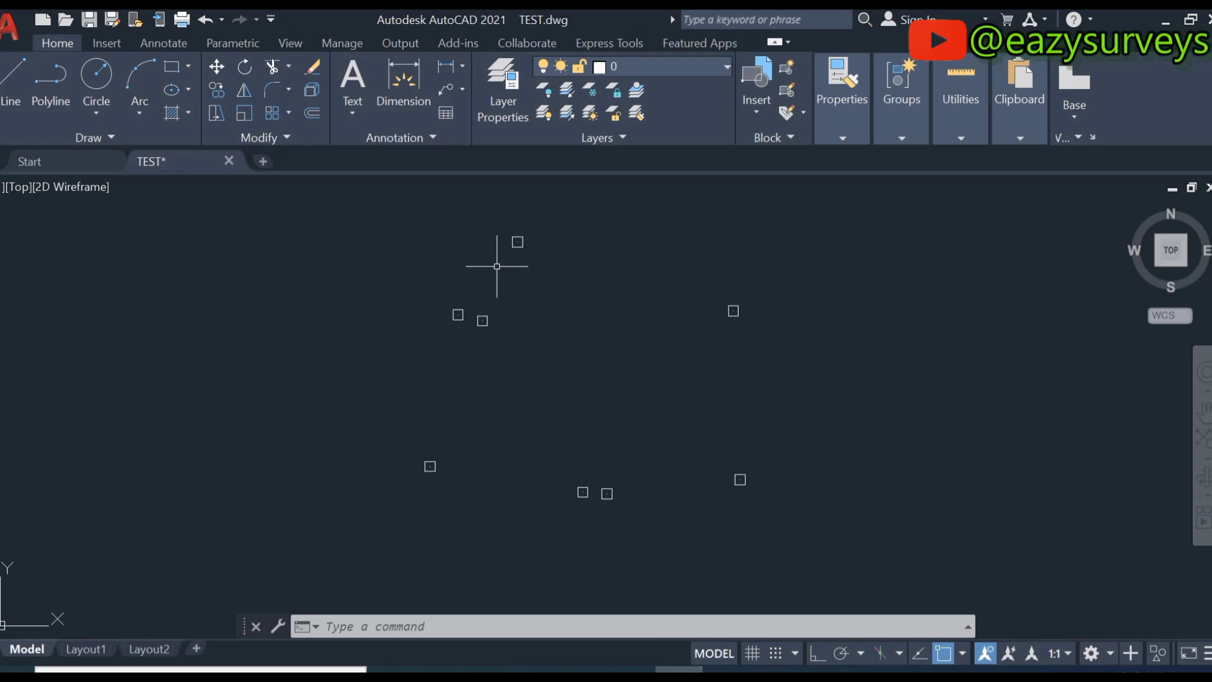
key(ctrl+z)
key(ctrl+z)
key(ctrl+z)
key(ctrl+z)
key(ctrl+z)
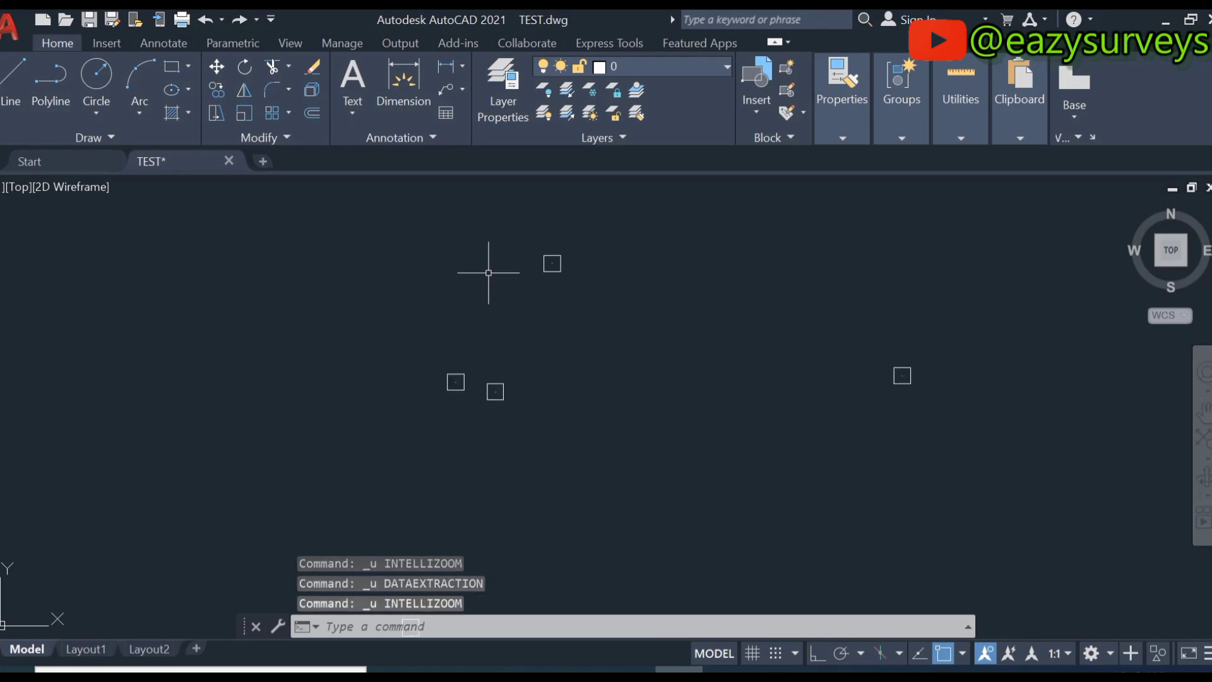
key(ctrl+z)
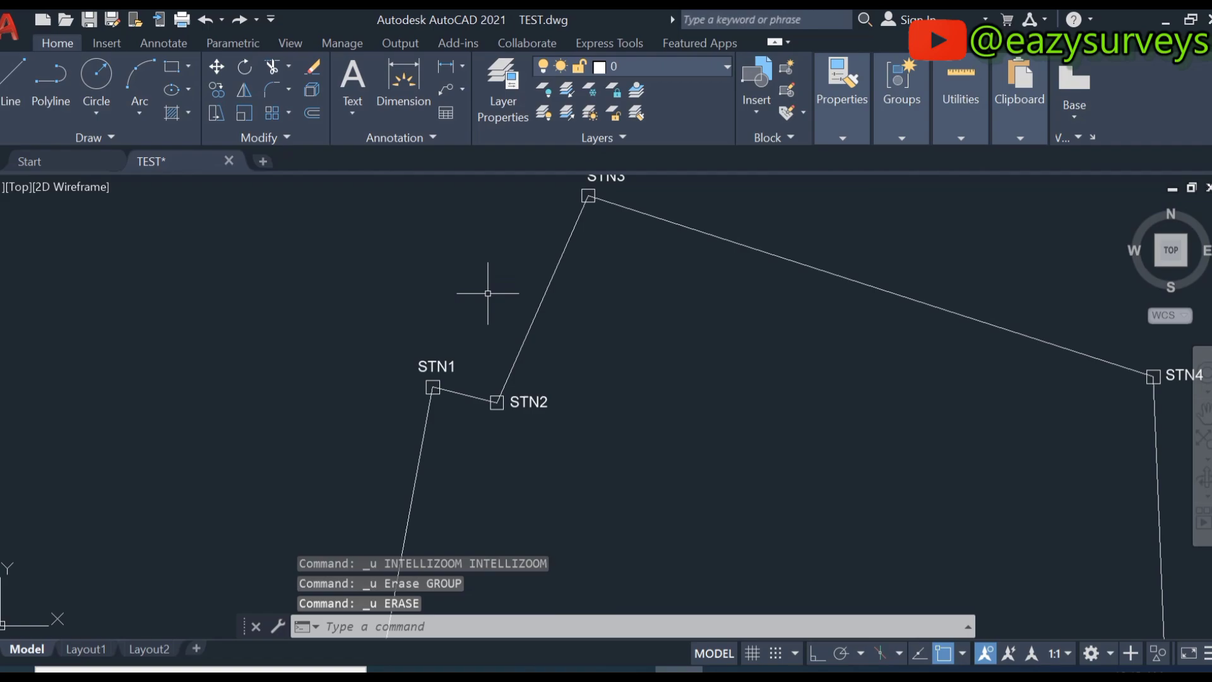
Examine the station labels around the boundary in the drawing to check the order from STN1 to STN8
scroll(442, 369, down, 4)
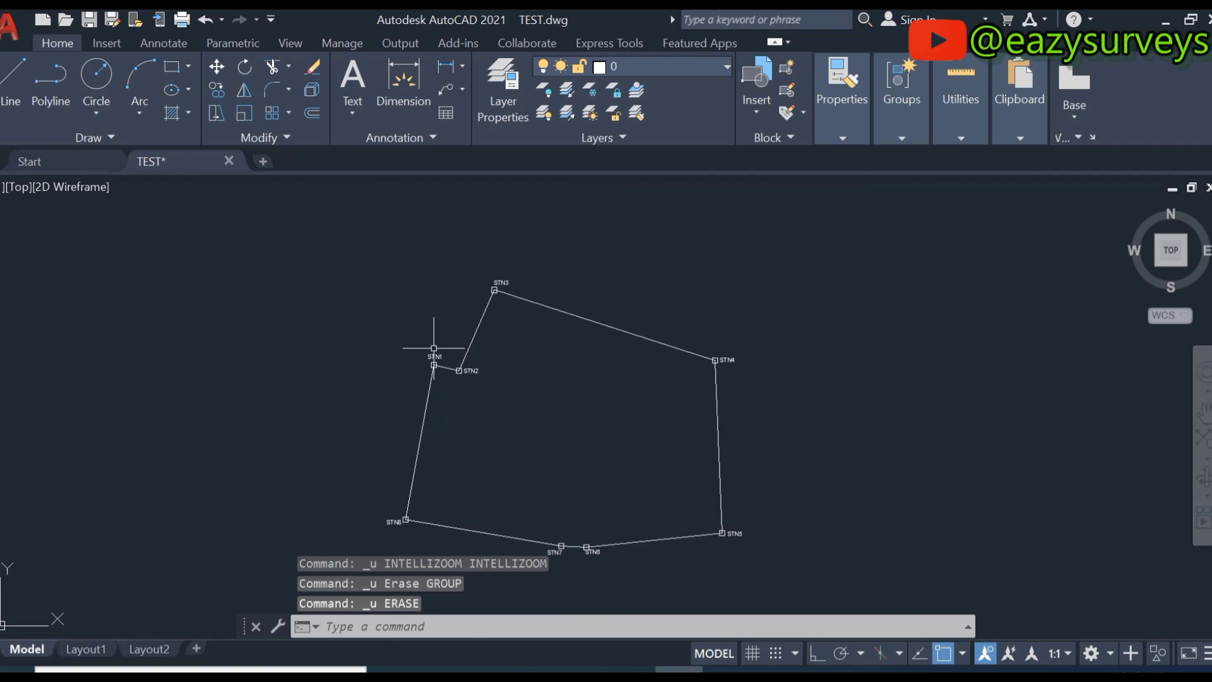
scroll(518, 549, up, 8)
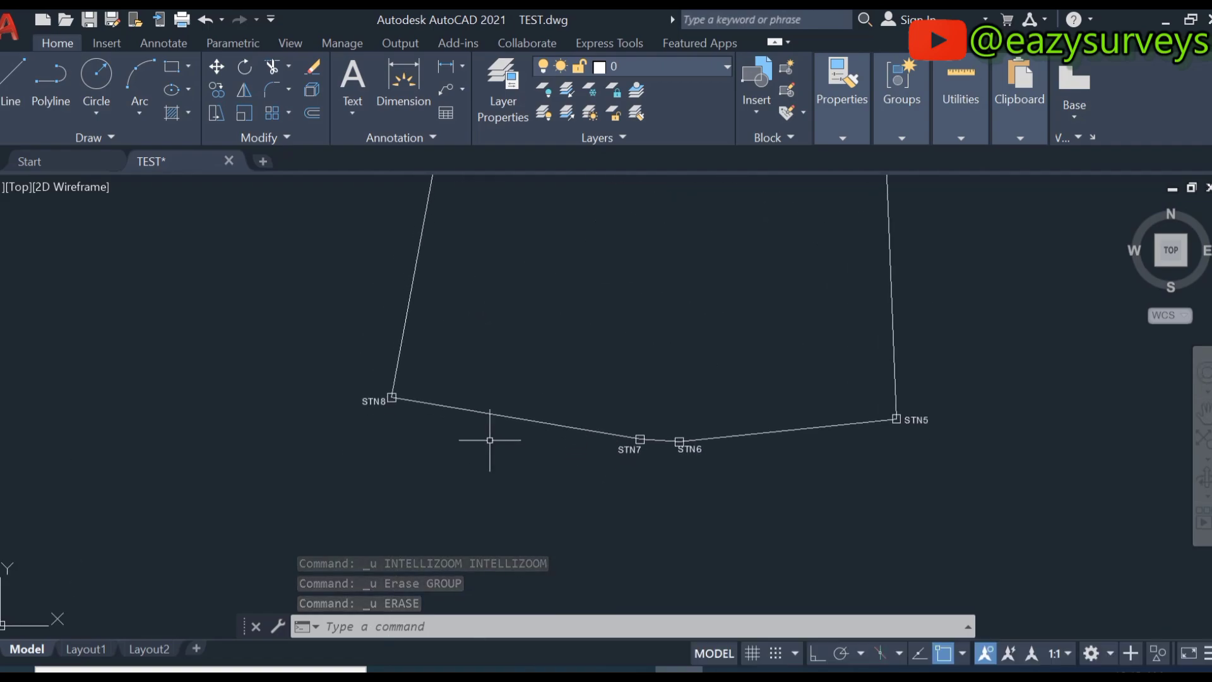
scroll(373, 432, down, 8)
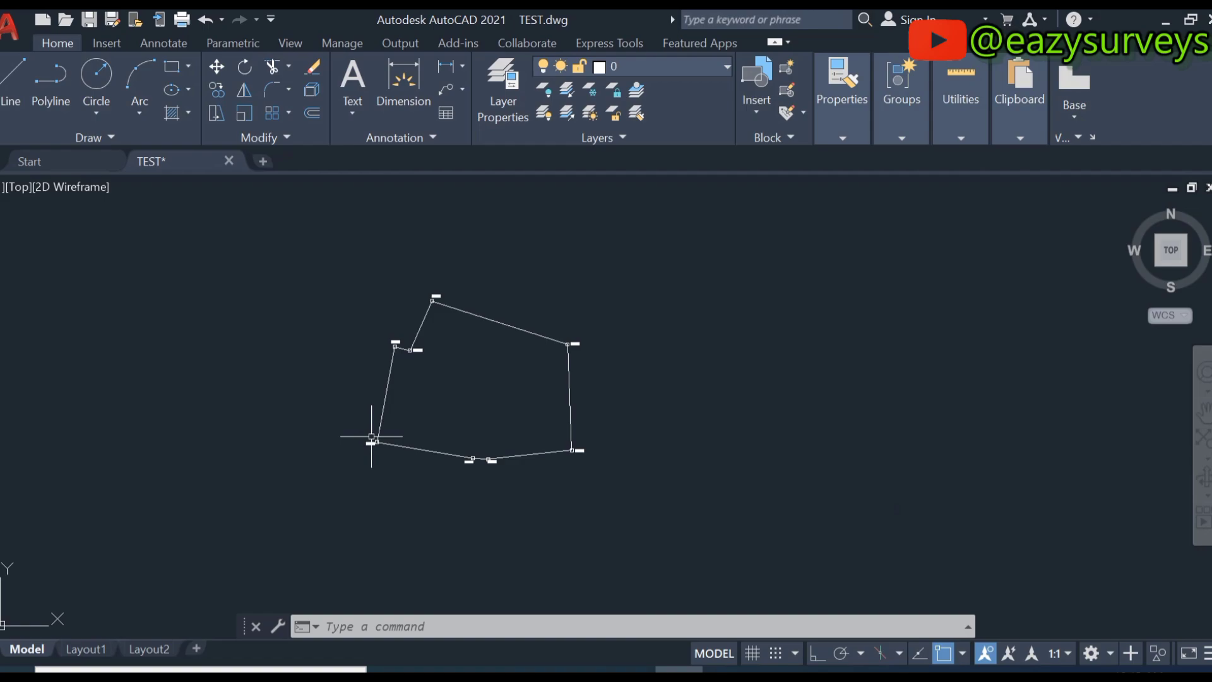
scroll(410, 350, up, 2)
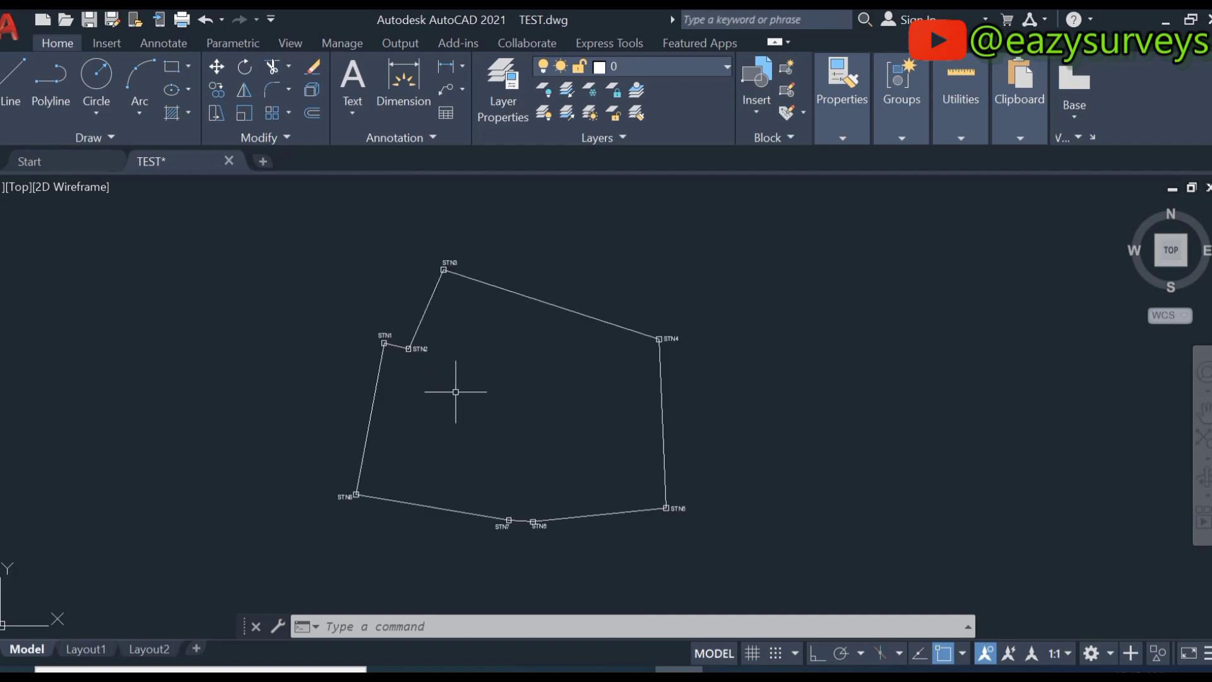
middle_drag(449, 400, 511, 389)
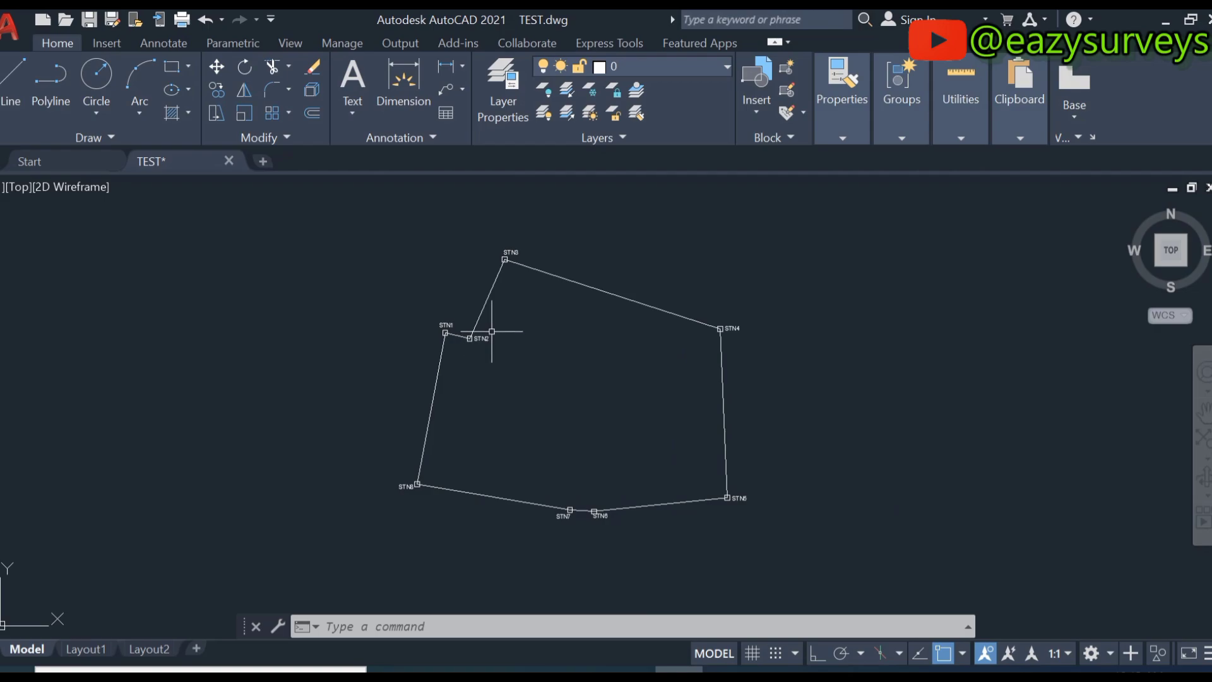
scroll(486, 342, up, 2)
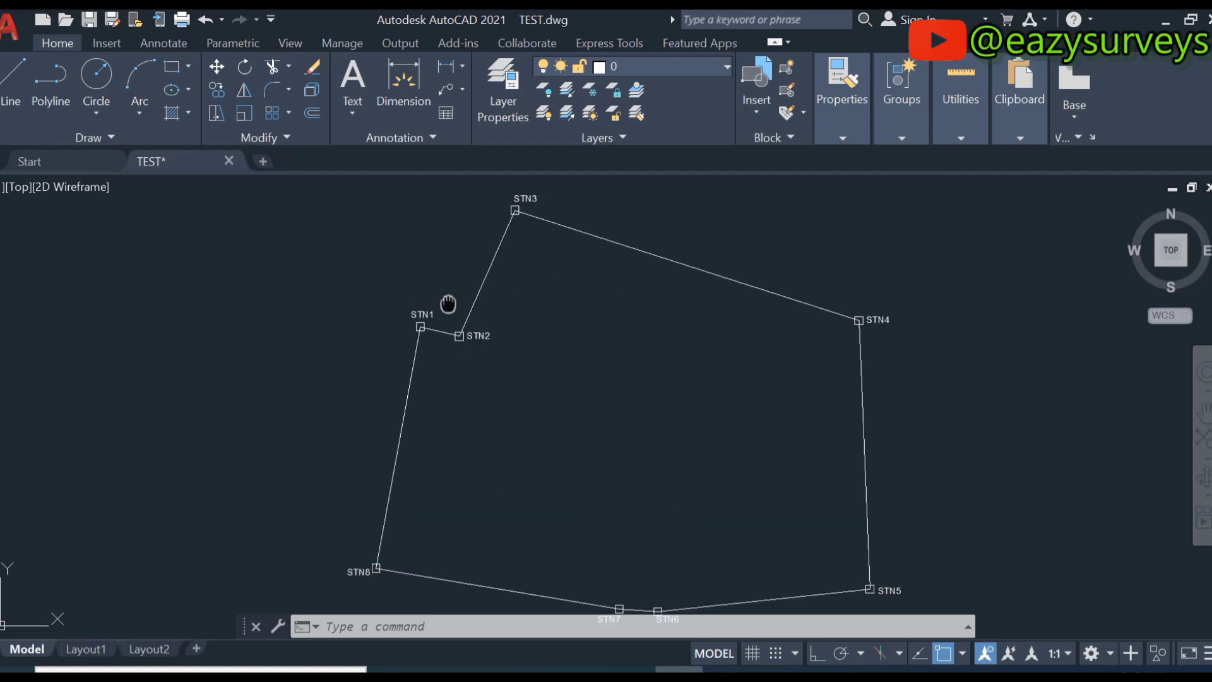
middle_drag(445, 306, 481, 312)
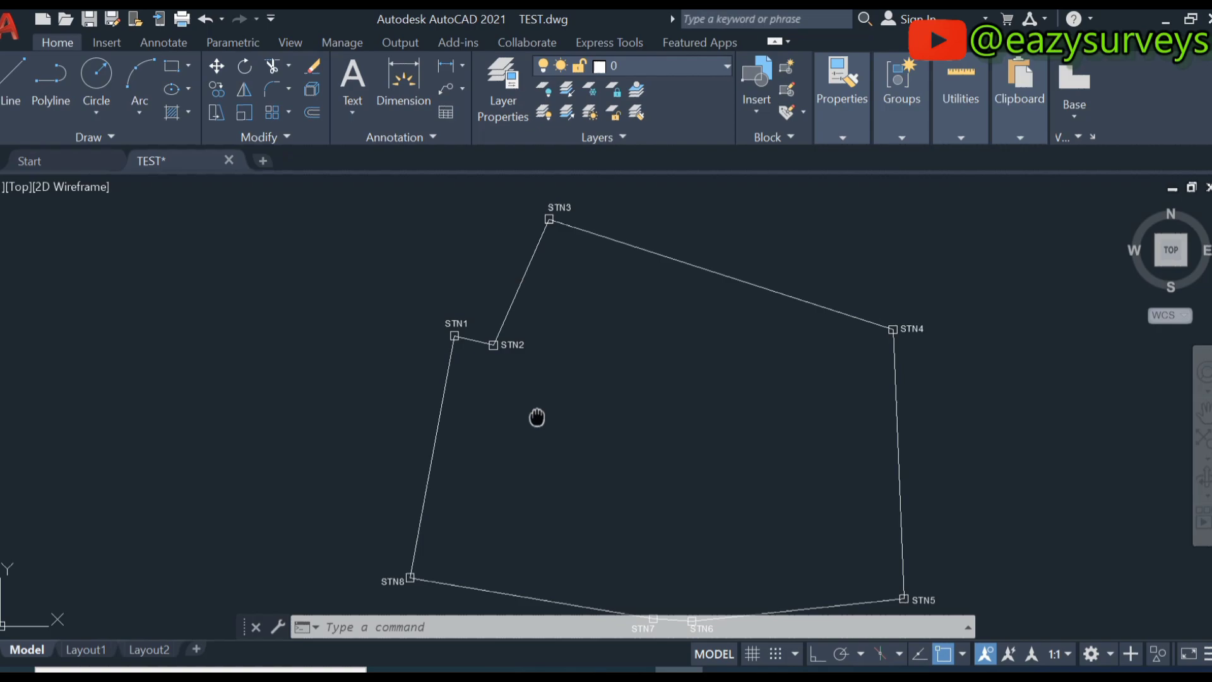
mouse_move(537, 417)
middle_down()
mouse_move(547, 366)
mouse_move(558, 397)
middle_up()
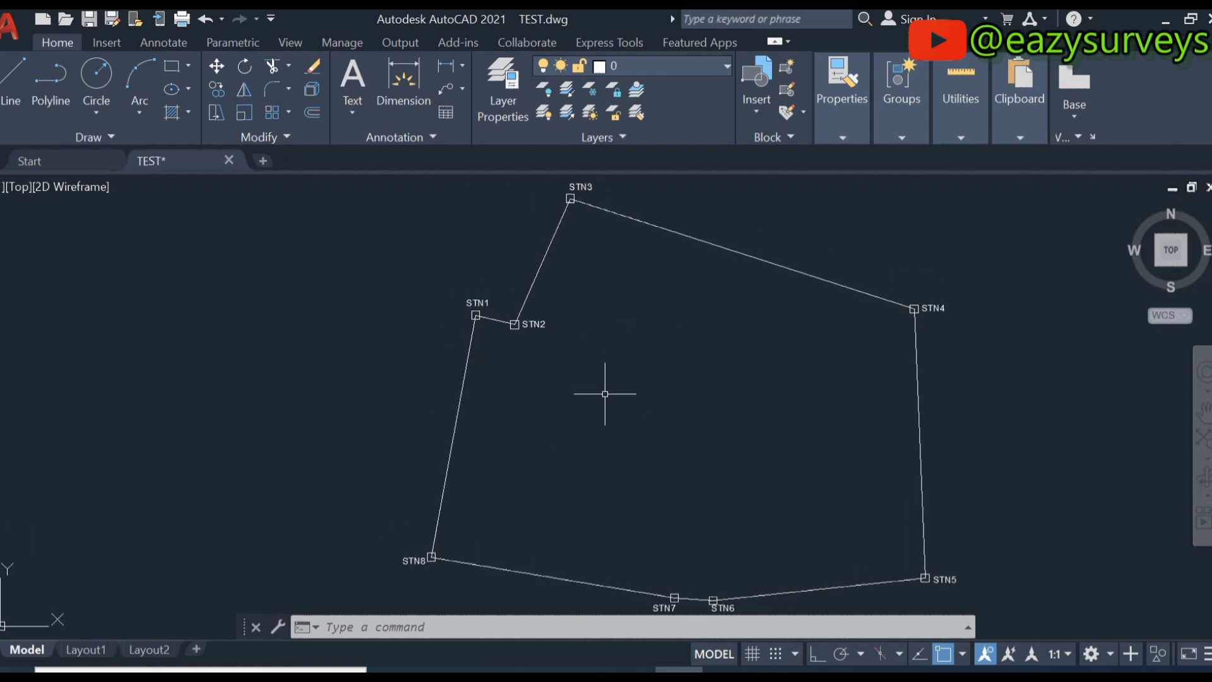